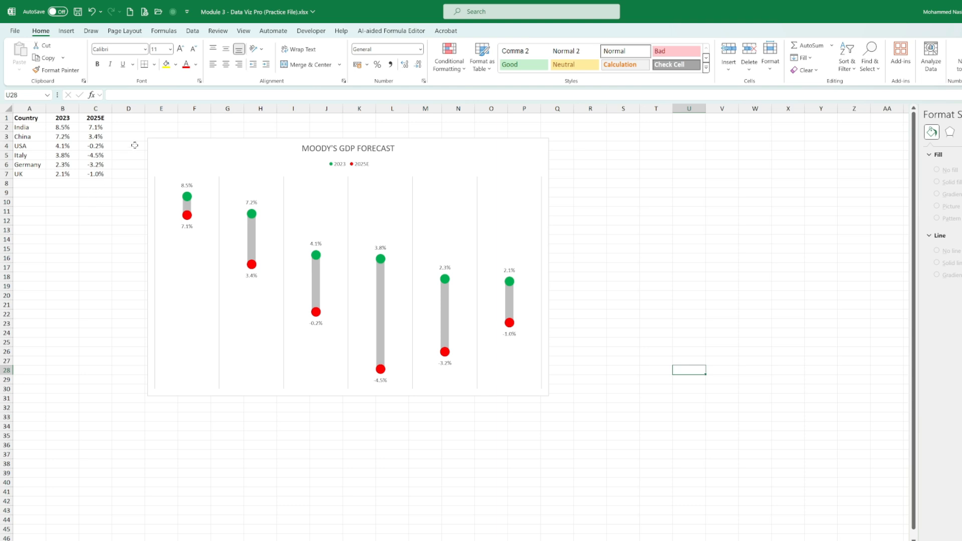
Step: Move the Moody's GDP Forecast chart below the country data table, starting at about row 16
left_click(243, 147)
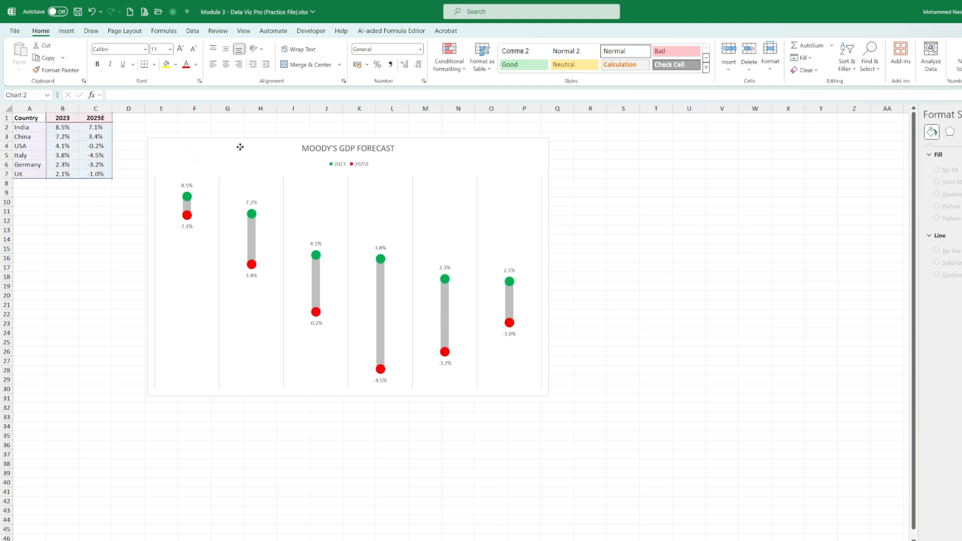
left_click_drag(243, 147, 110, 266)
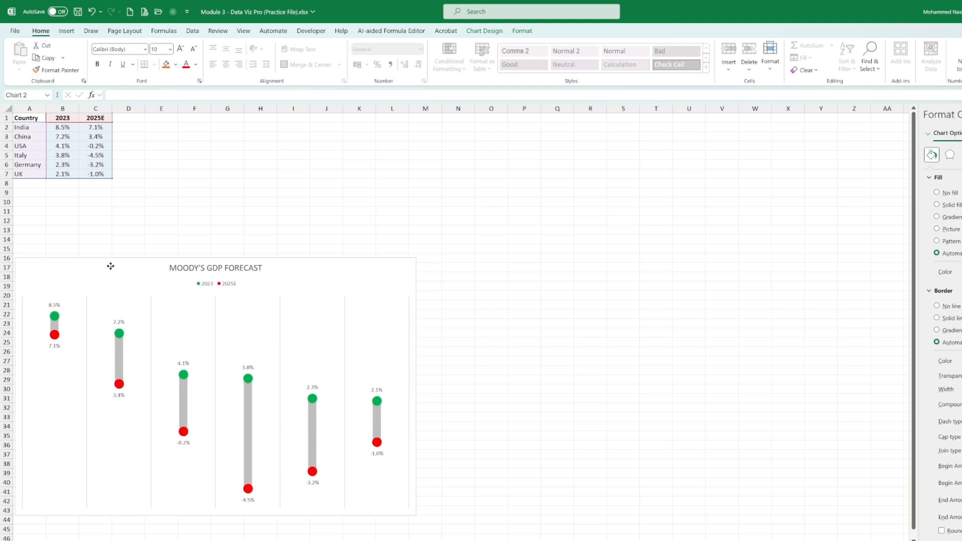
left_click(180, 174)
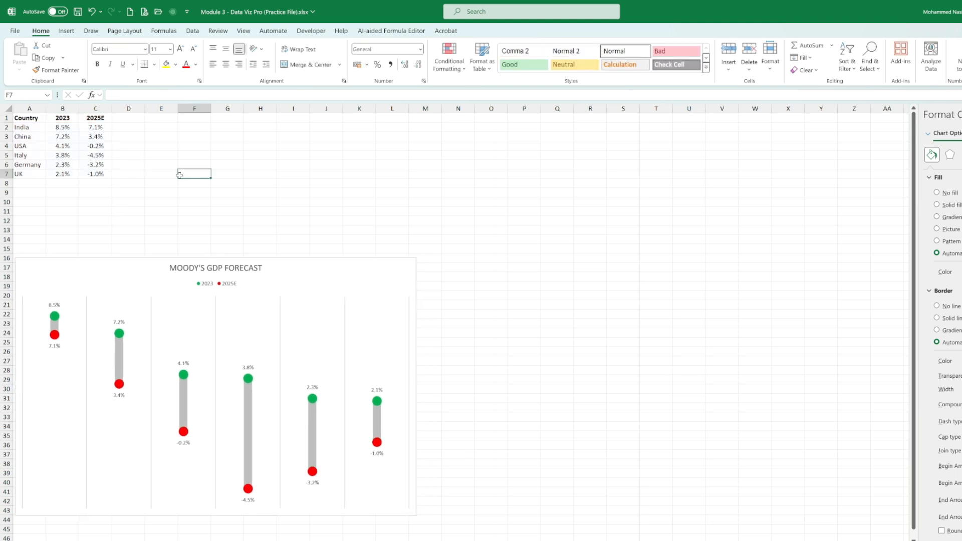
Step: Insert a 2-D Line with Markers chart from the country, 2023 and 2025E data in A1:C7
scroll(151, 194, "up", 3, "ctrl")
scroll(235, 206, "up", 1, "ctrl")
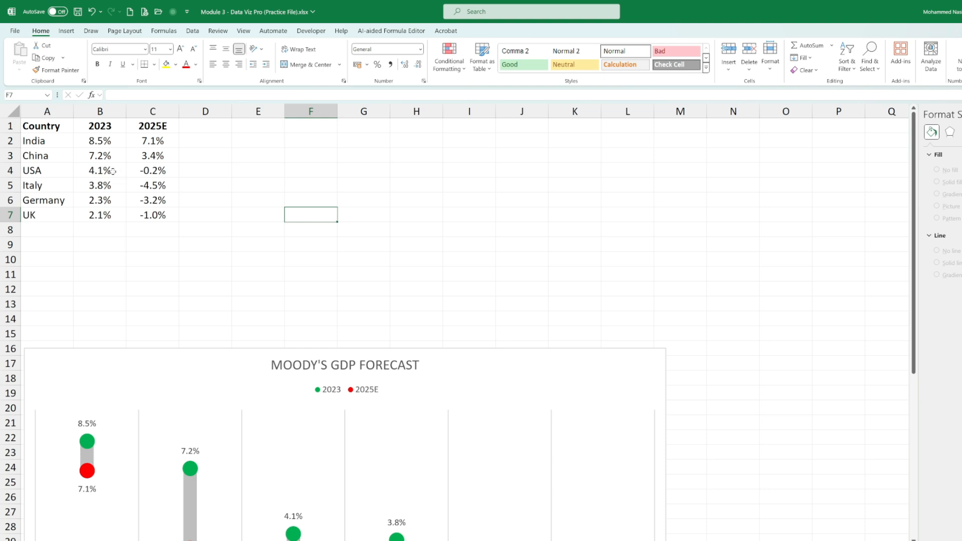
left_click_drag(52, 127, 152, 206)
left_click(68, 34)
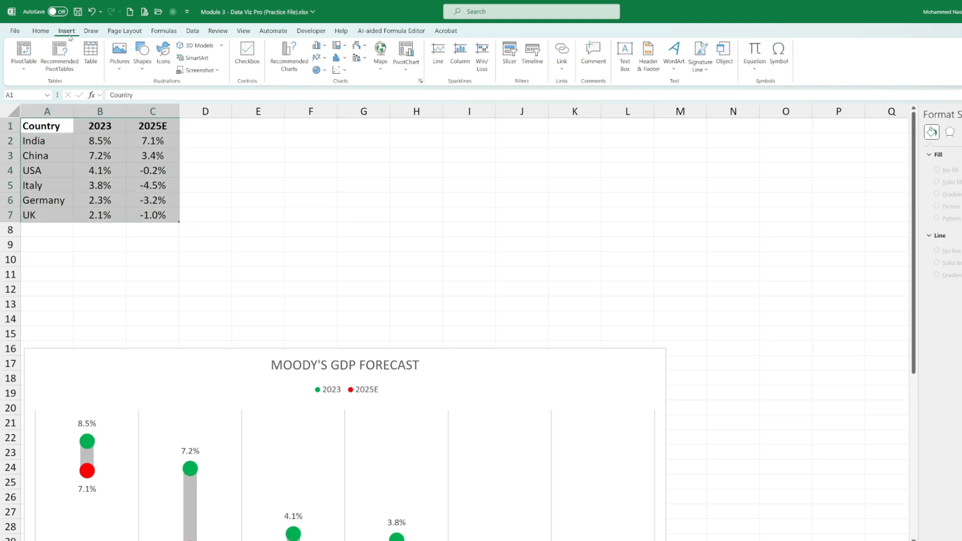
left_click(328, 60)
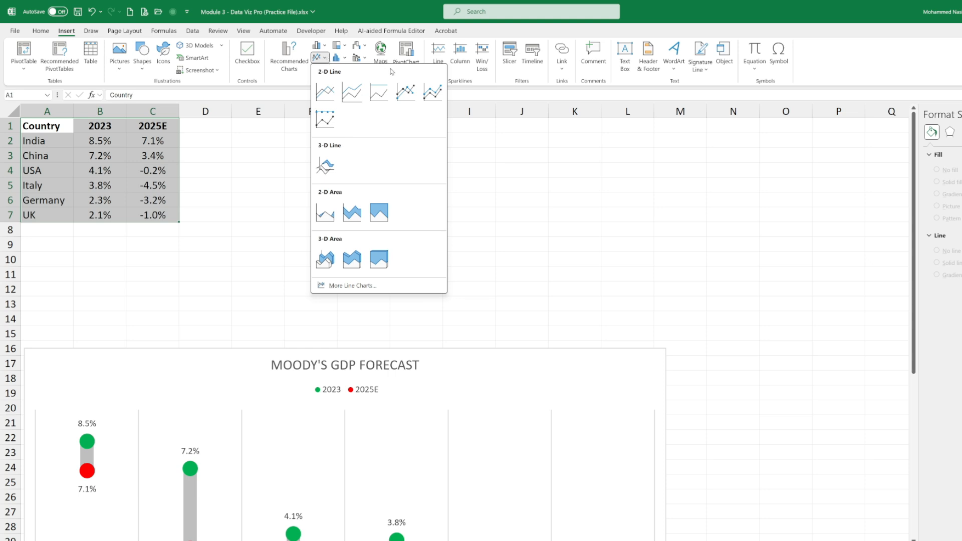
left_click(405, 94)
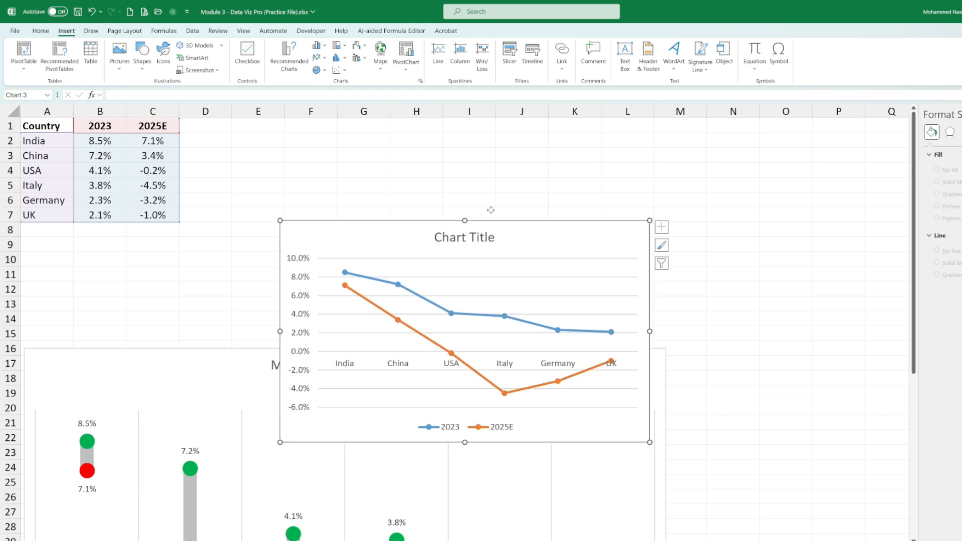
Step: Move the new line chart beside the data table and enlarge it to span about E1:N23
left_click_drag(504, 224, 458, 135)
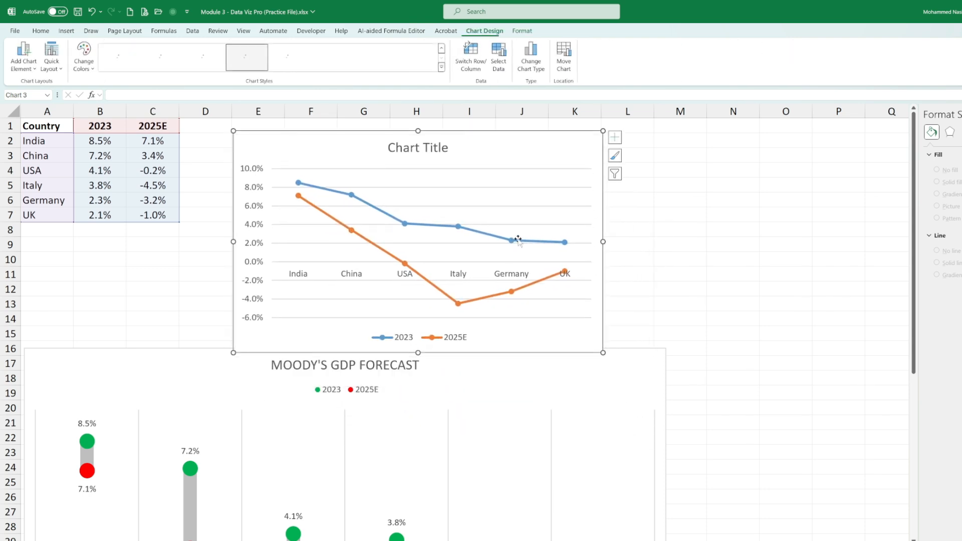
left_click_drag(602, 352, 725, 453)
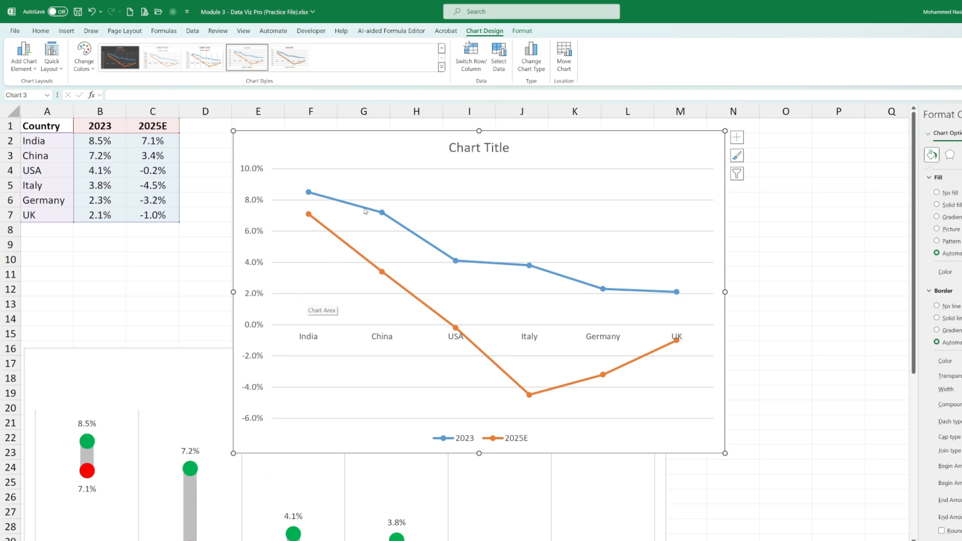
mouse_move(365, 210)
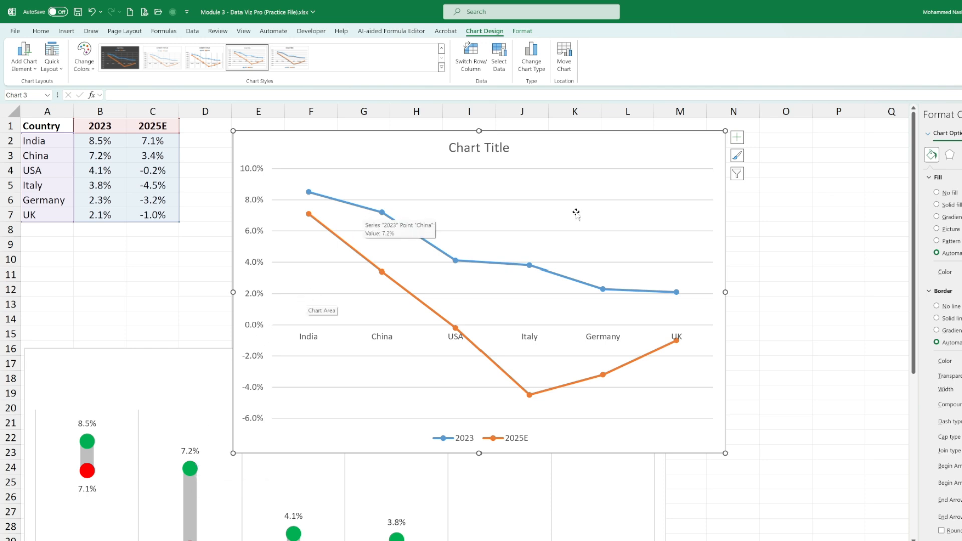
left_click(792, 215)
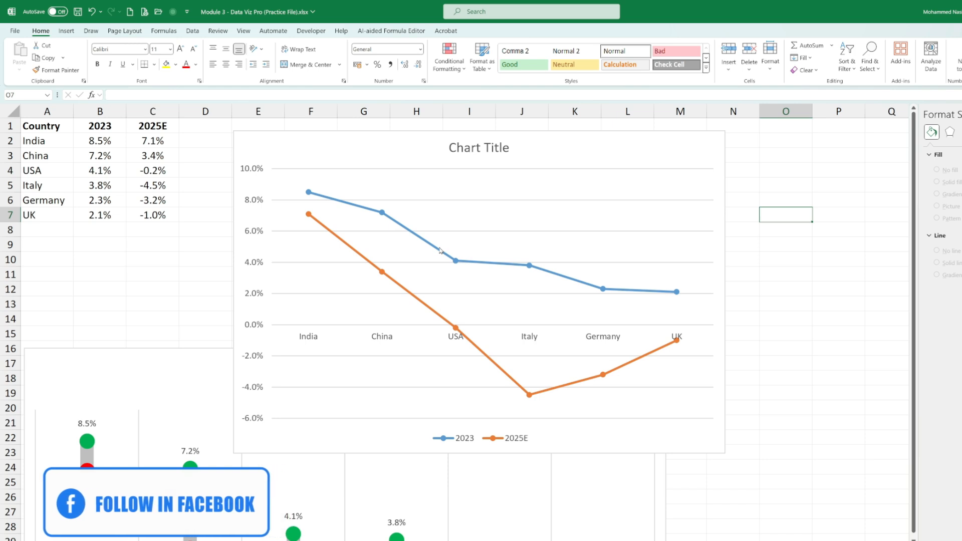
Step: Remove the connecting line of the 2023 series by setting its line to No line
left_click(440, 251)
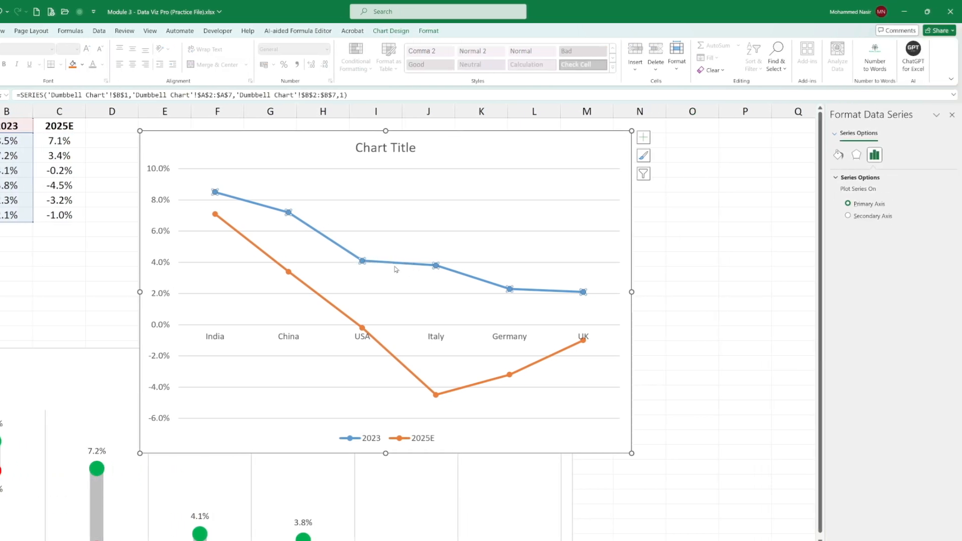
right_click(395, 266)
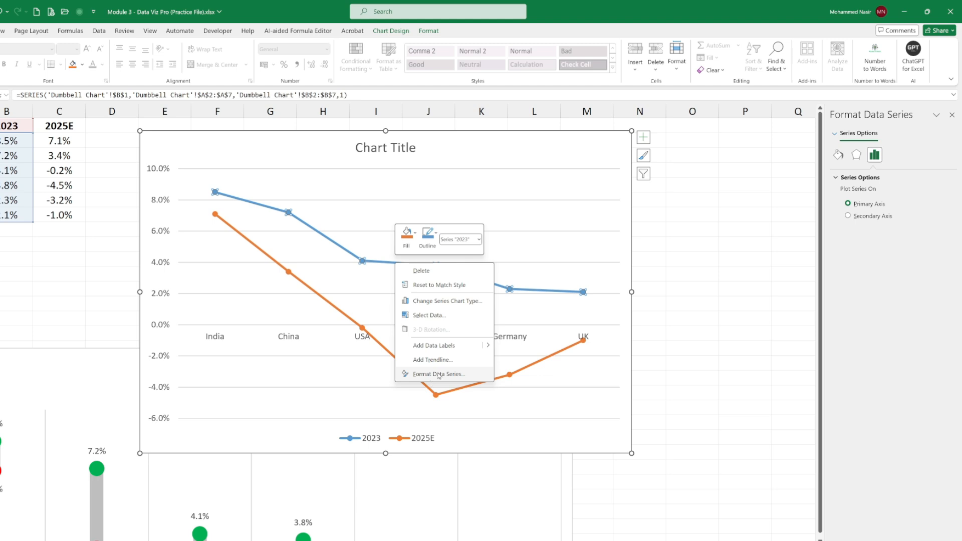
left_click(439, 375)
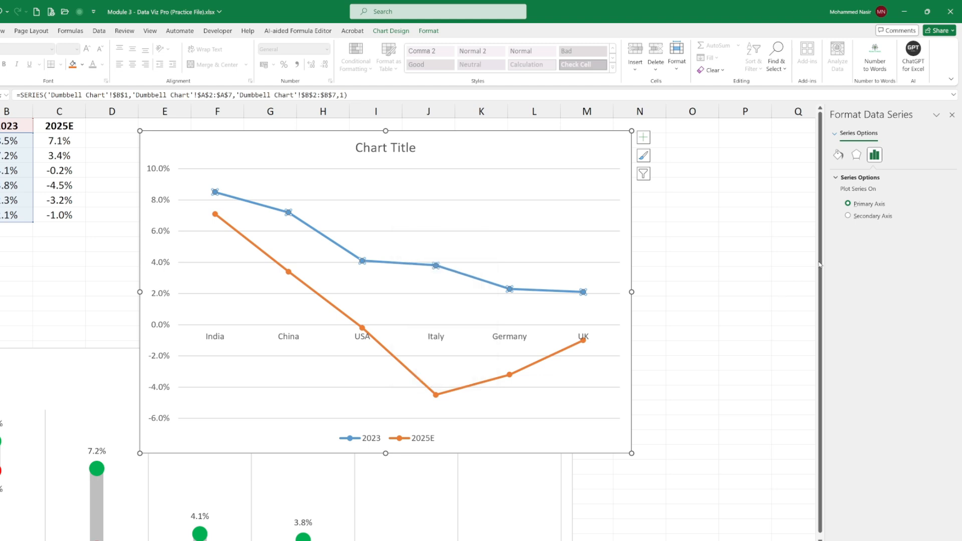
left_click(840, 155)
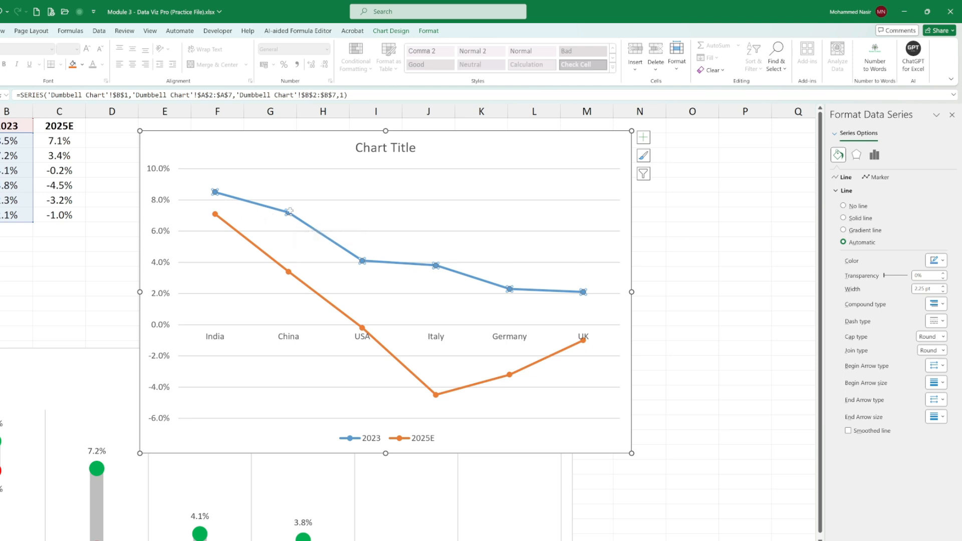
mouse_move(289, 211)
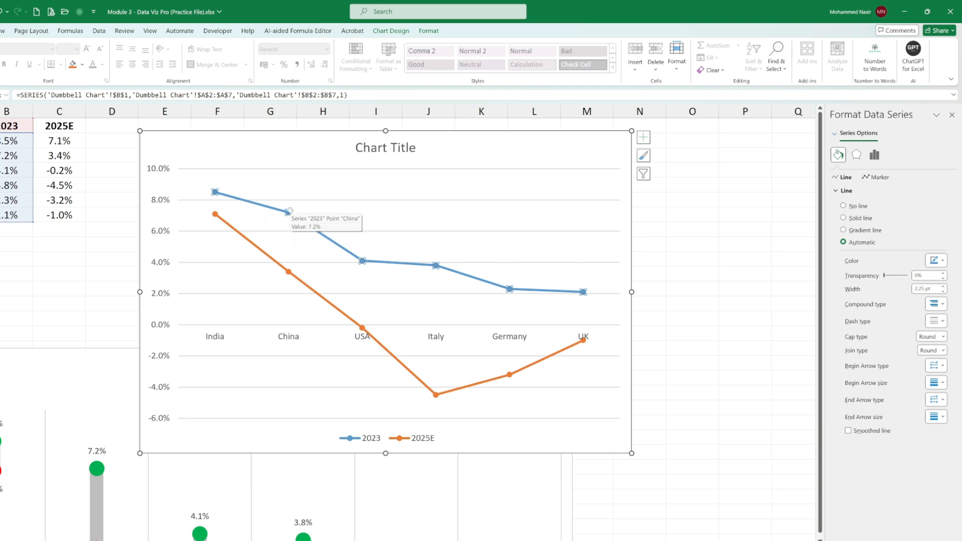
left_click(847, 208)
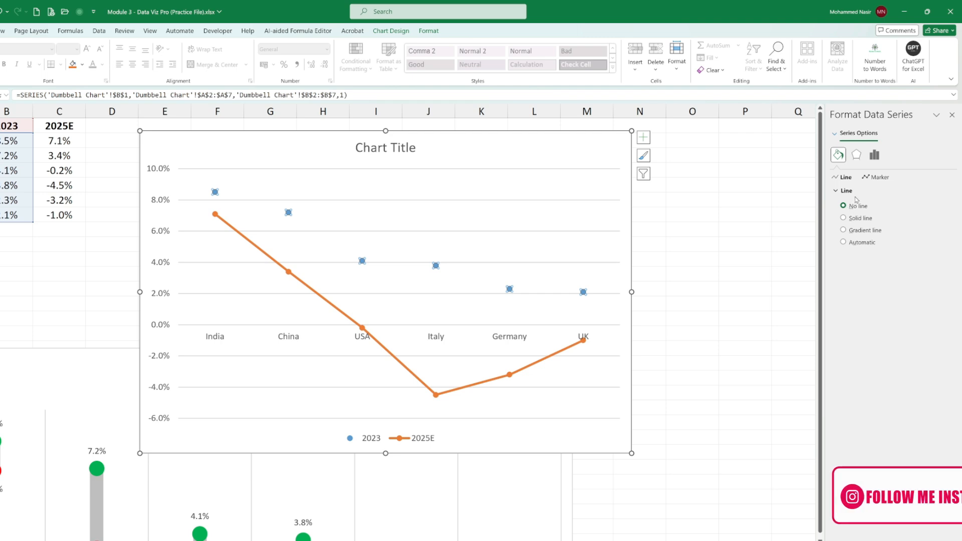
Step: Give the 2023 series markers a solid green fill and no border line
left_click(867, 178)
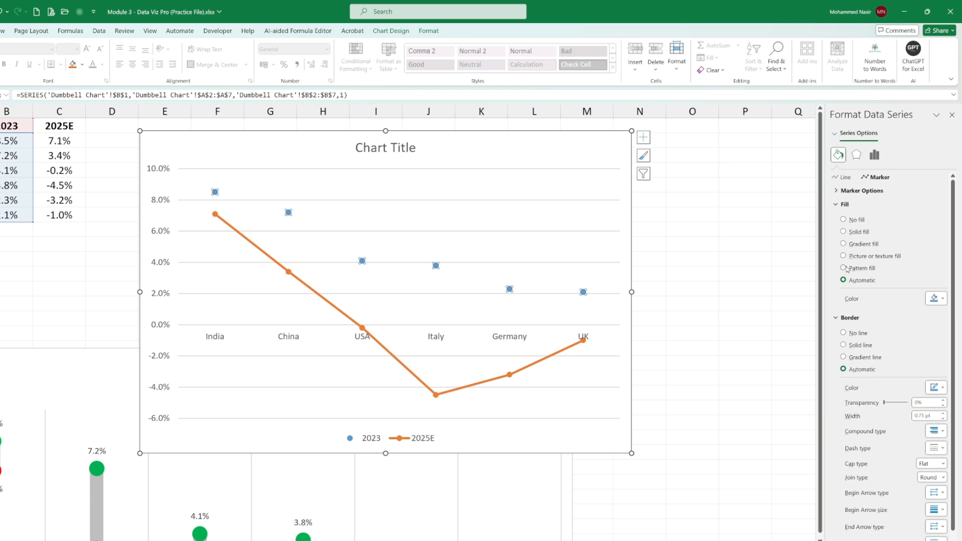
left_click(844, 233)
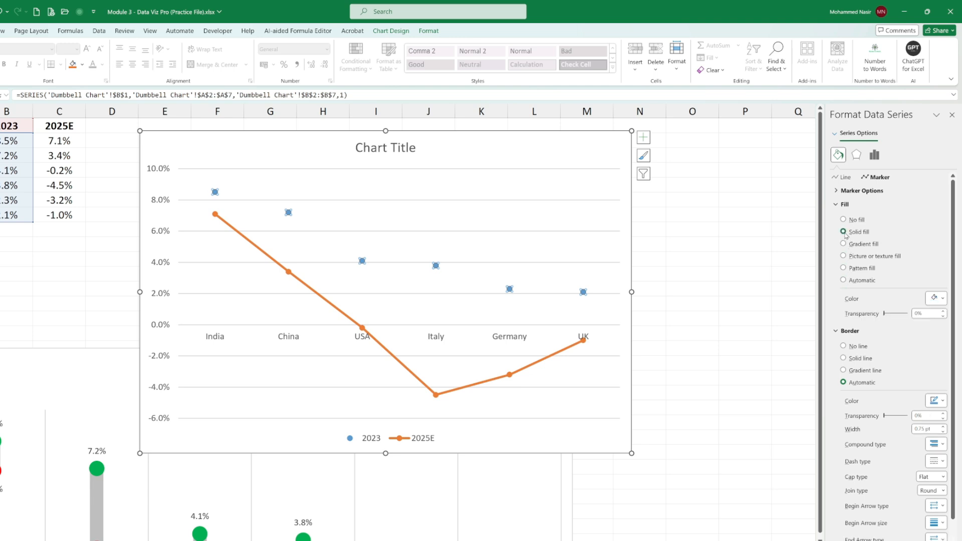
left_click(944, 300)
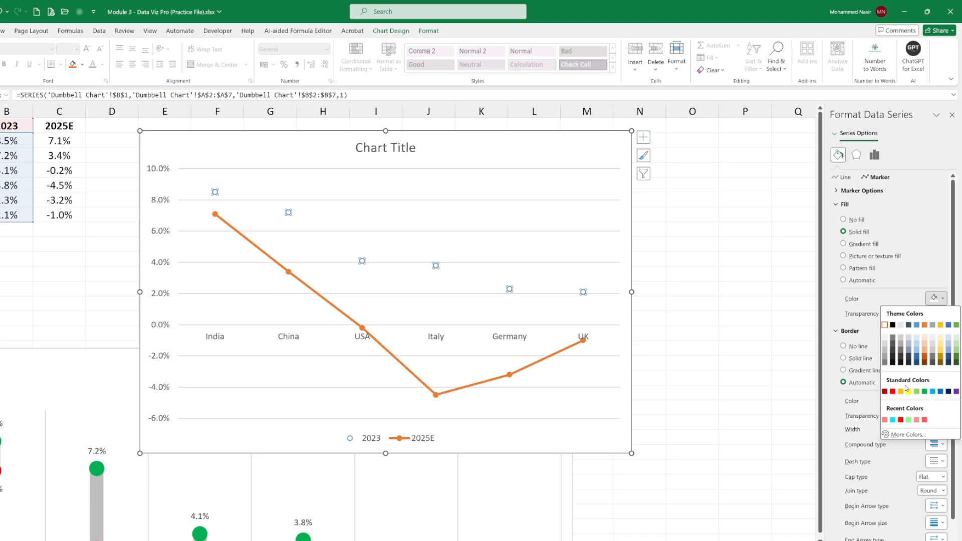
left_click(924, 392)
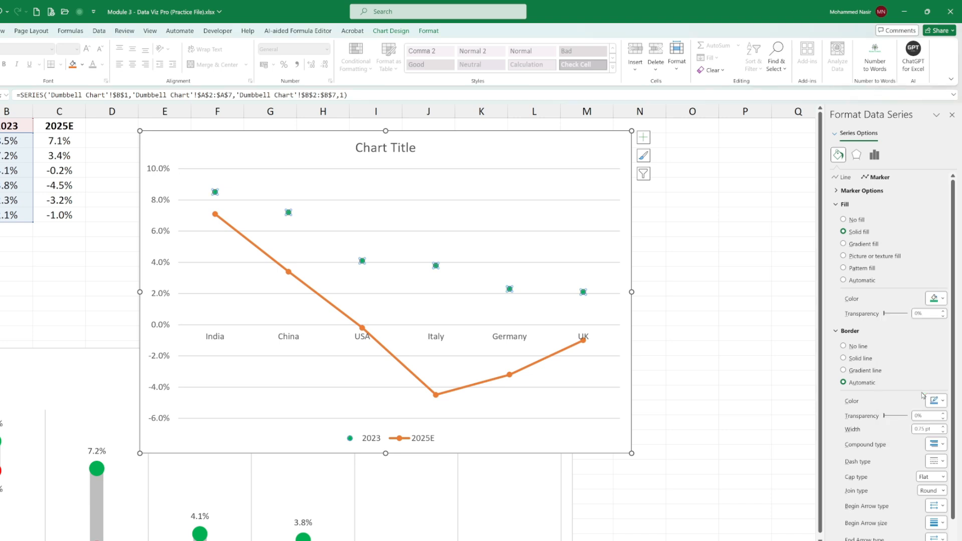
left_click(844, 347)
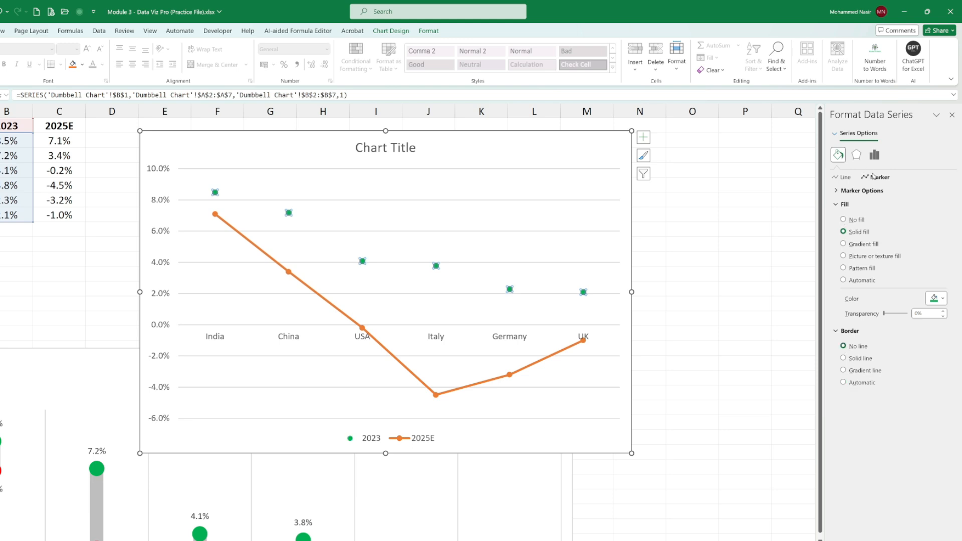
Step: Set the 2023 series markers to the built-in round type with size 15
left_click(836, 192)
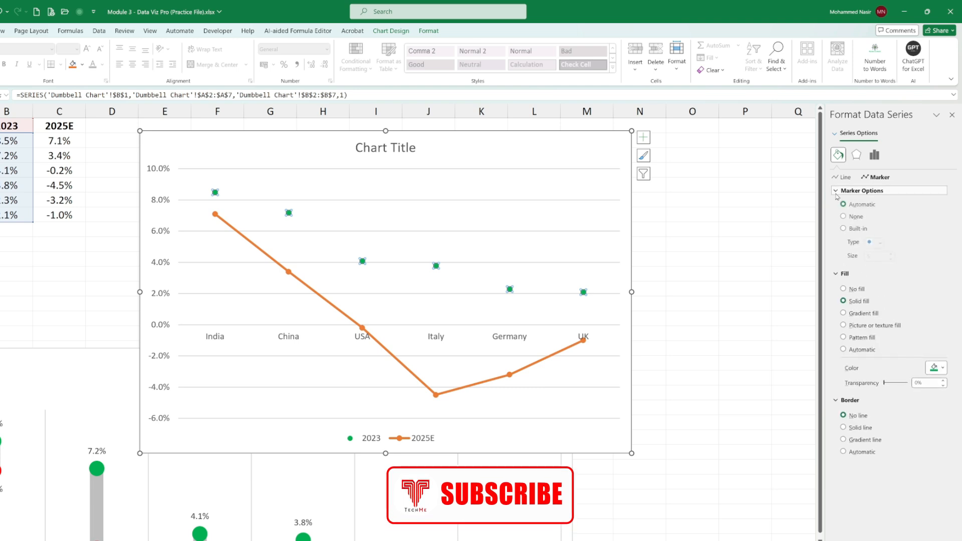
left_click(843, 229)
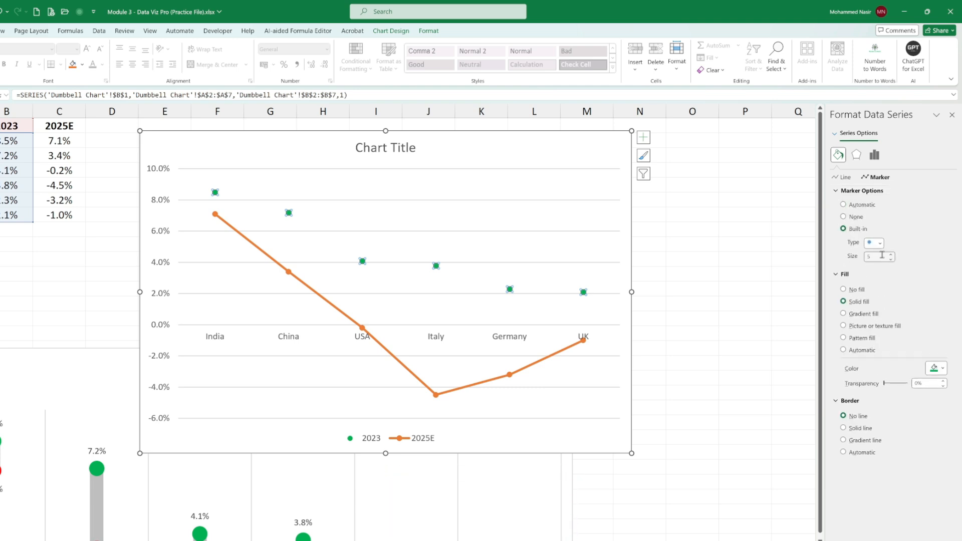
double_click(879, 257)
key("BackSpace")
type("5")
key("Return")
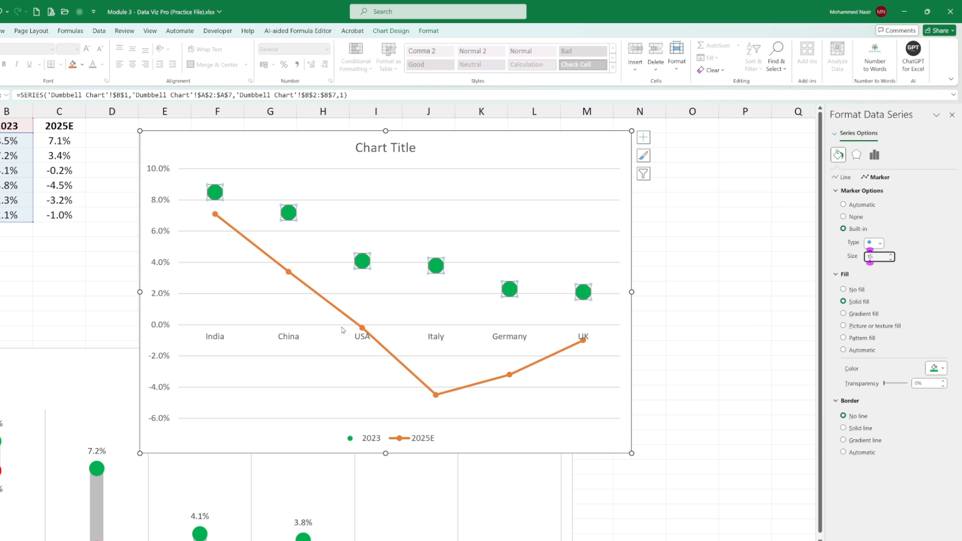
Step: Remove the connecting line of the 2025E series by setting its line to No line
mouse_move(345, 318)
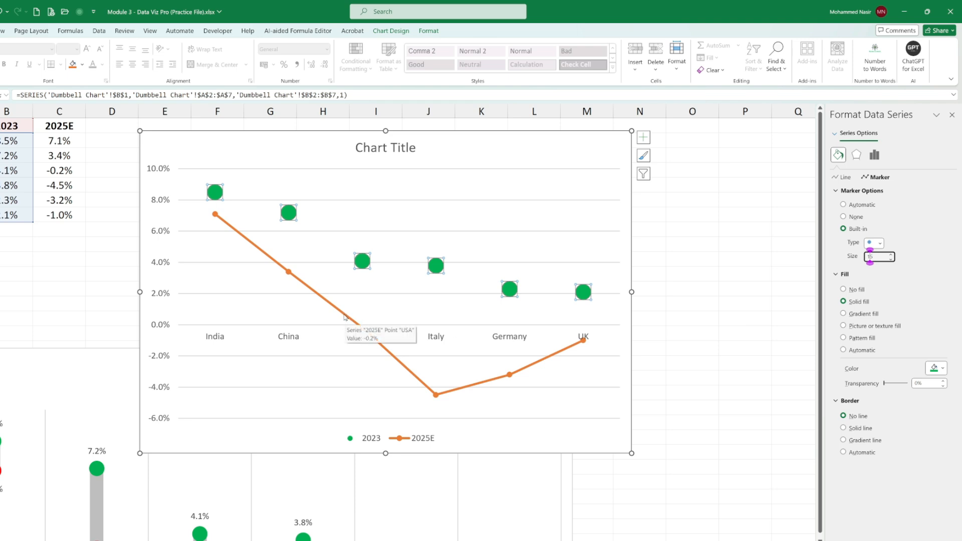
left_click(344, 318)
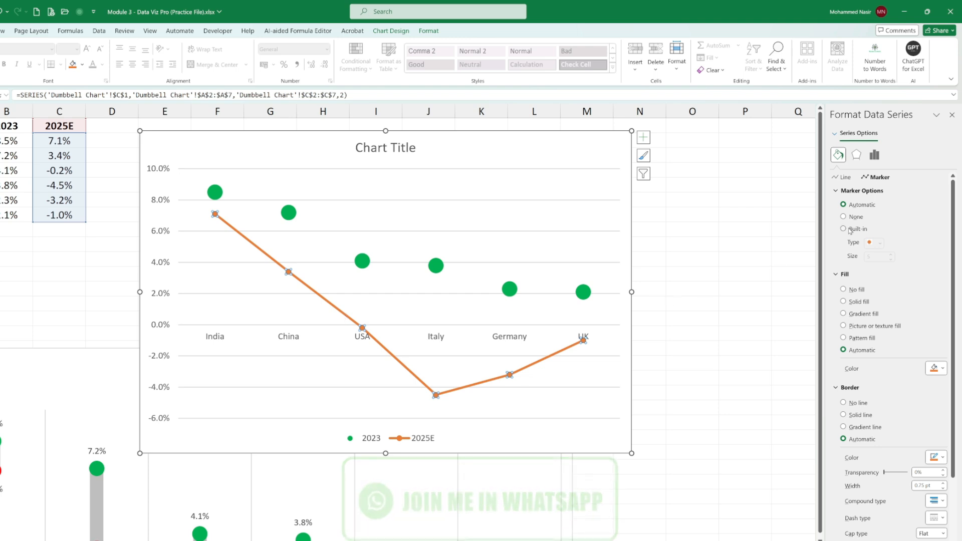
left_click(842, 177)
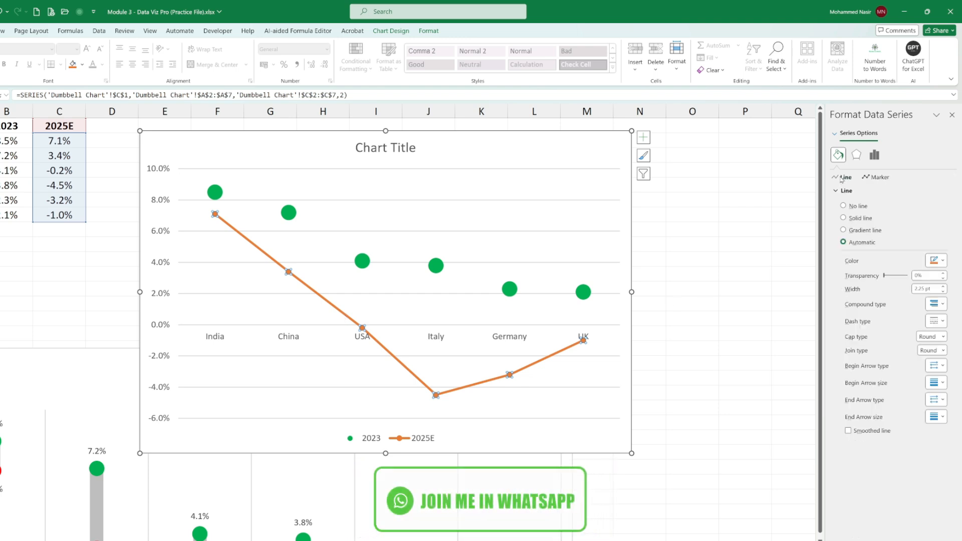
left_click(843, 207)
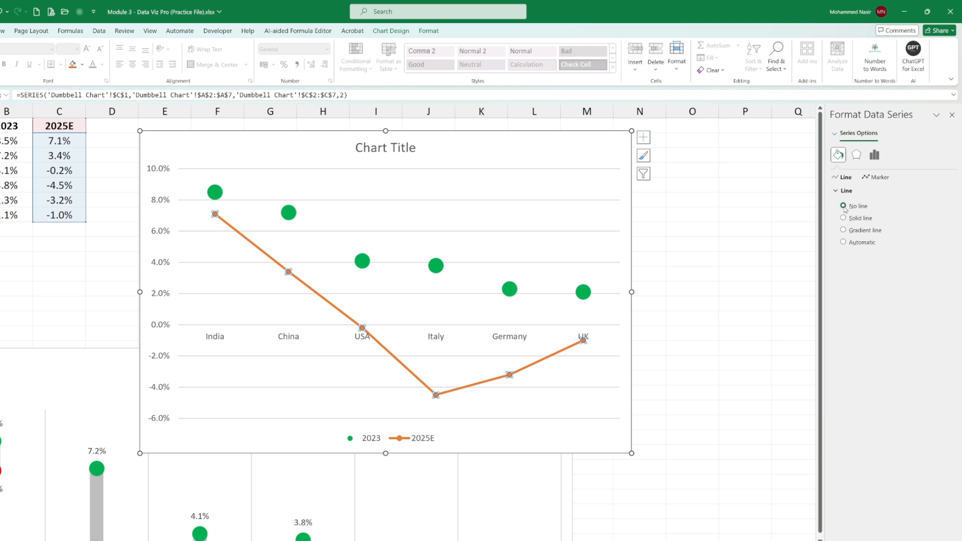
Step: Give the 2025E series markers a solid red fill and no border line
left_click(868, 178)
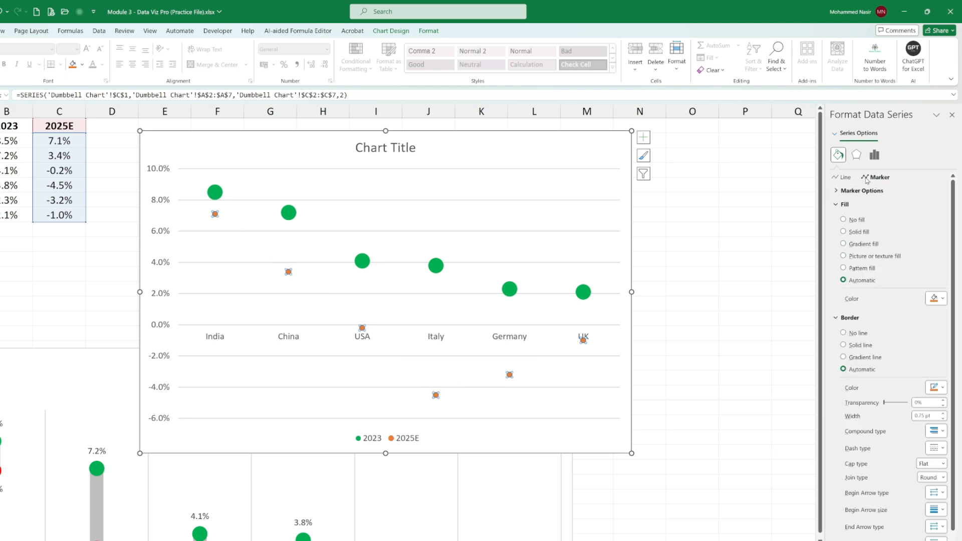
left_click(843, 232)
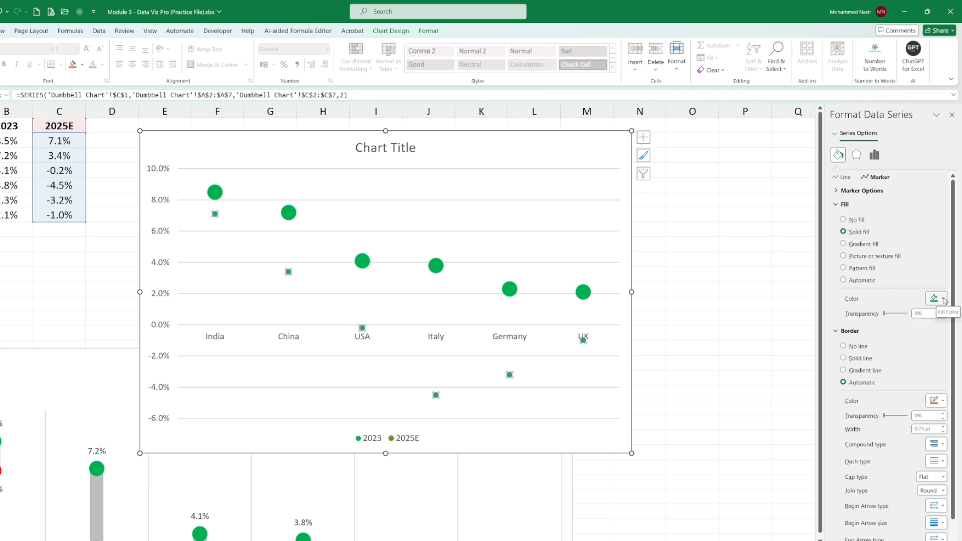
left_click(943, 298)
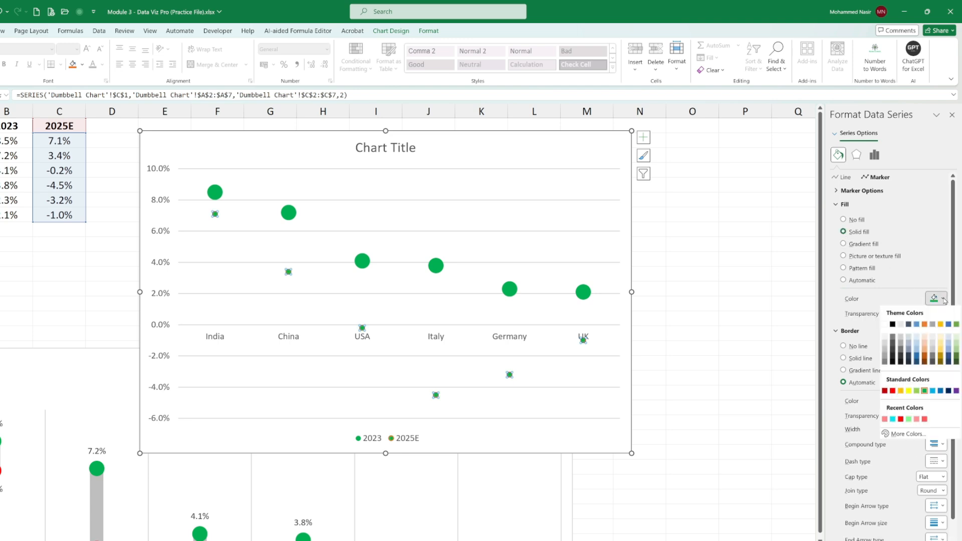
left_click(900, 420)
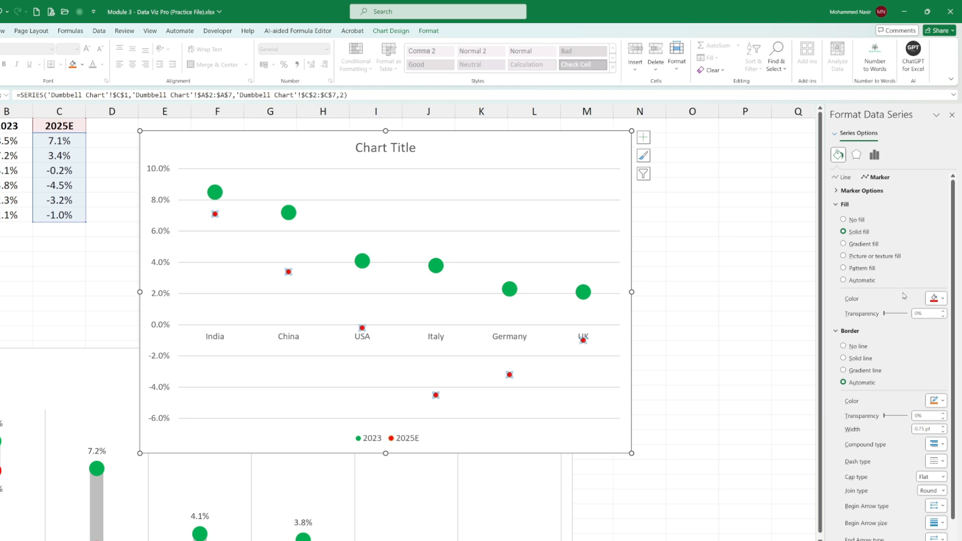
left_click(843, 347)
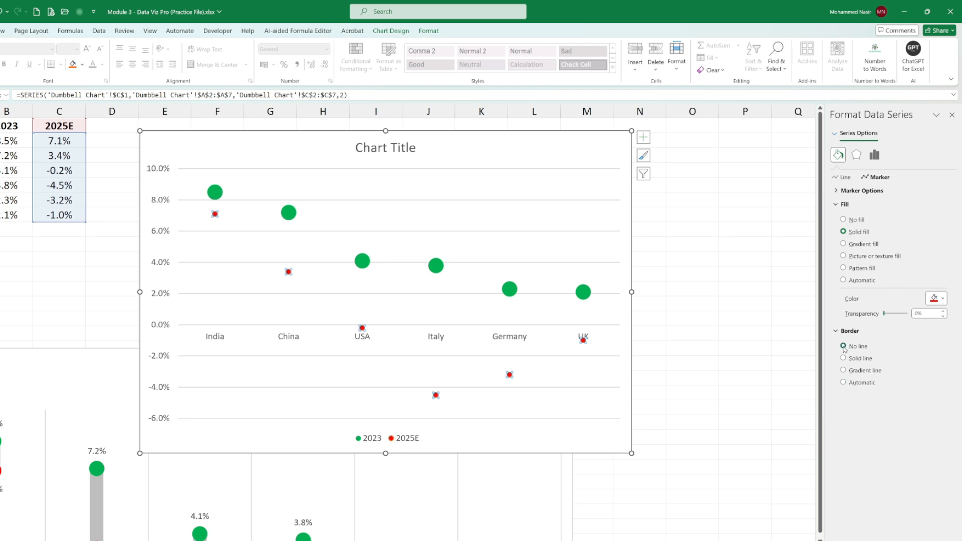
Step: Set the 2025E series markers to the built-in round type with size 15
left_click(843, 193)
left_click(843, 230)
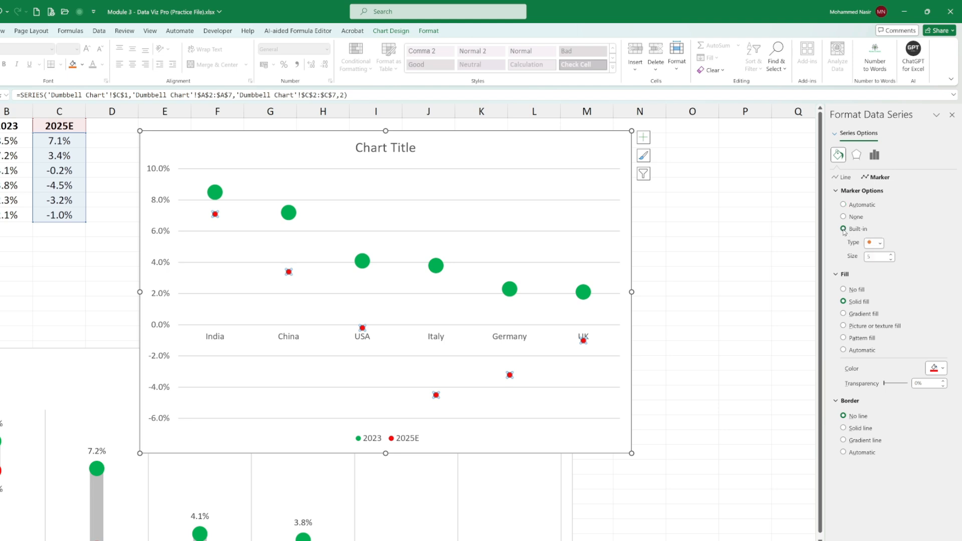
double_click(869, 257)
type("15")
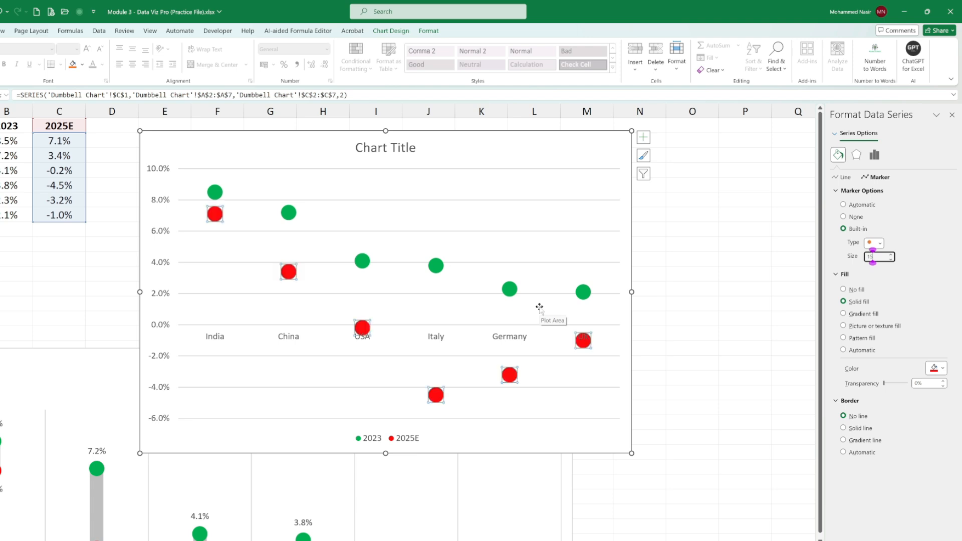
left_click(731, 323)
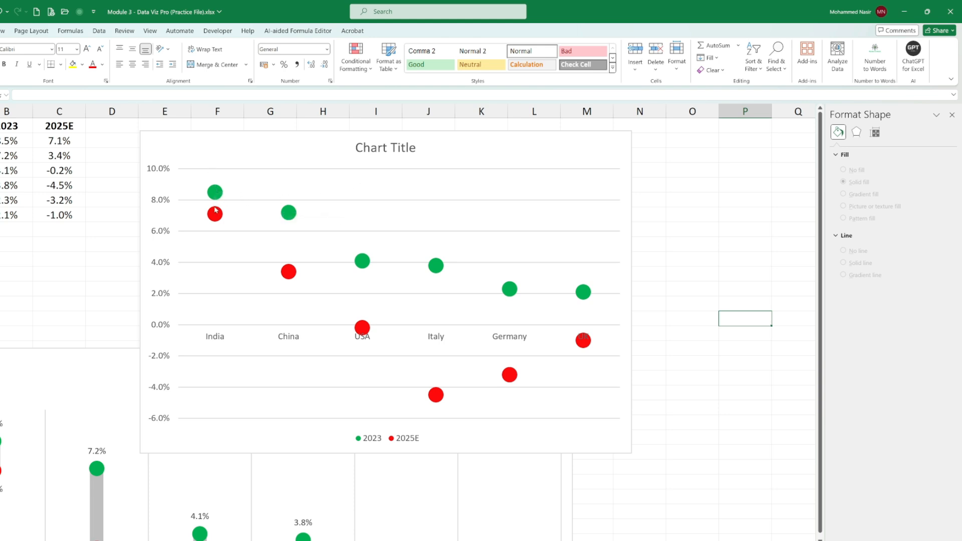
Step: Add High-Low Lines to the chart to connect each country's 2023 and 2025E markers
left_click(269, 145)
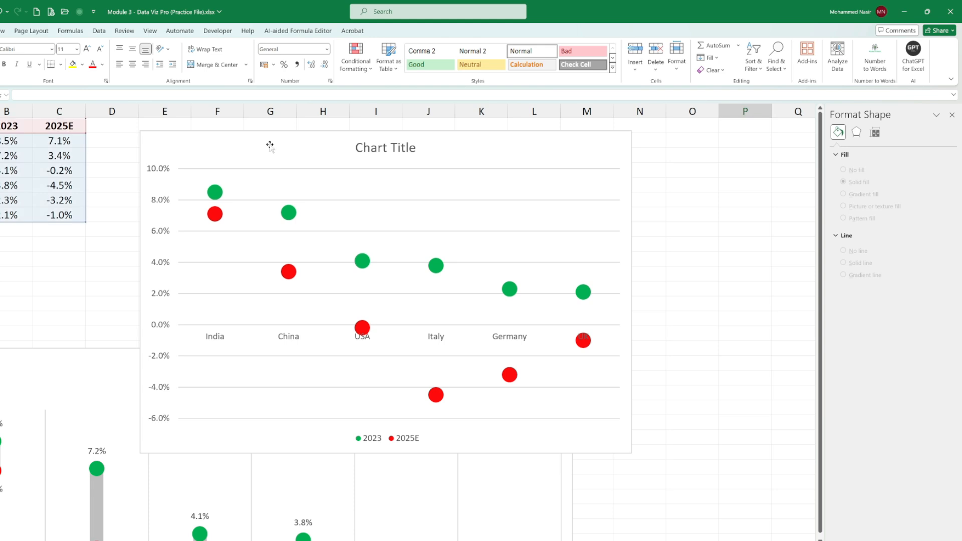
left_click(403, 33)
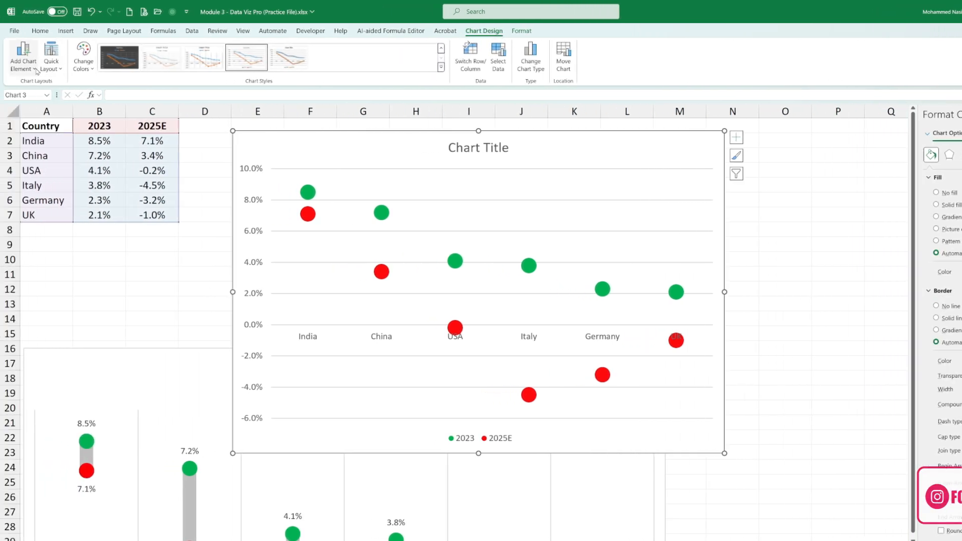
left_click(23, 57)
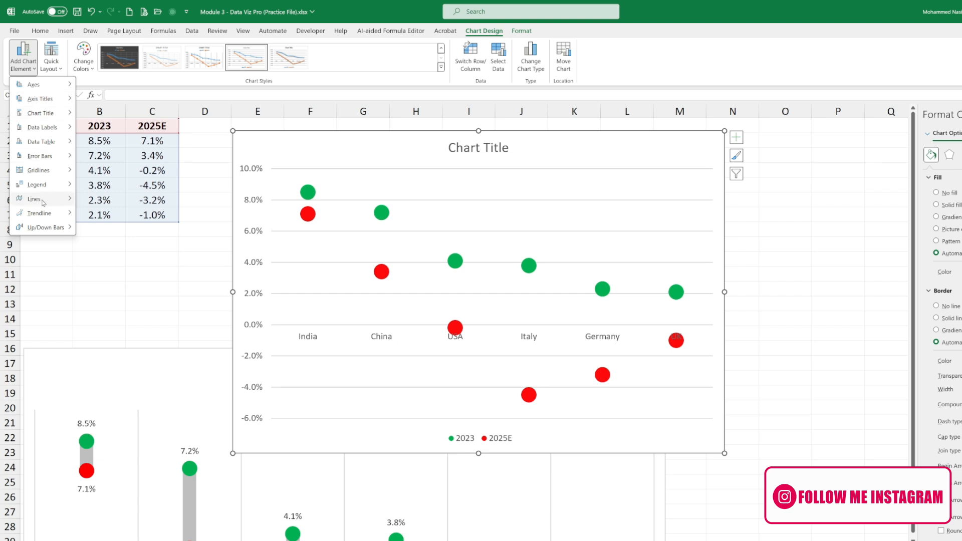
mouse_move(36, 199)
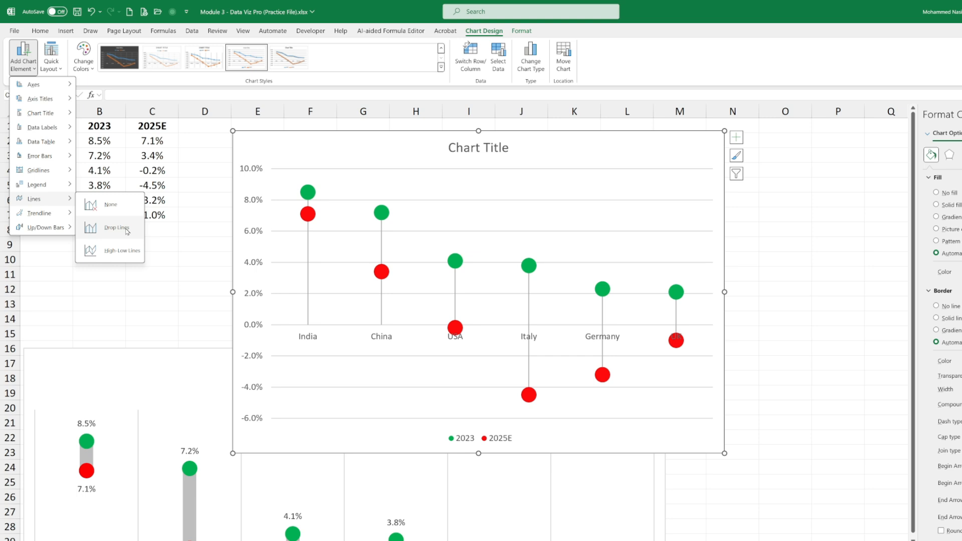
left_click(125, 259)
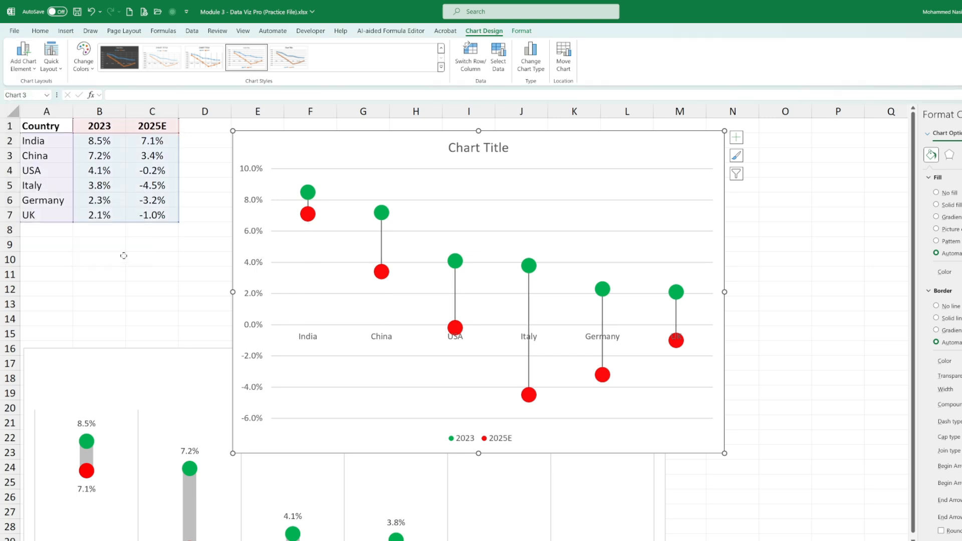
Step: Thicken the high-low lines between the markers to a width of 10 pt
left_click(455, 294)
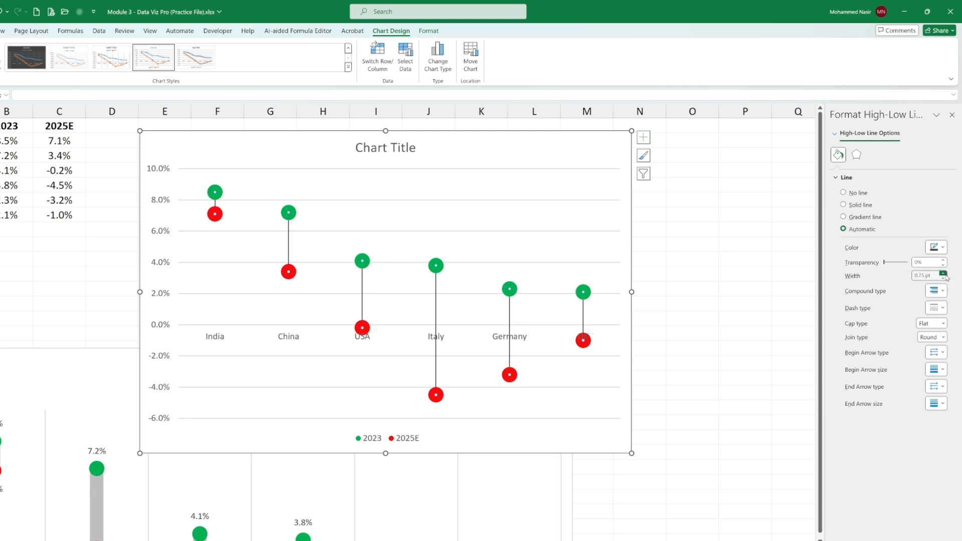
left_click(943, 274)
left_click(942, 273)
left_click(943, 273)
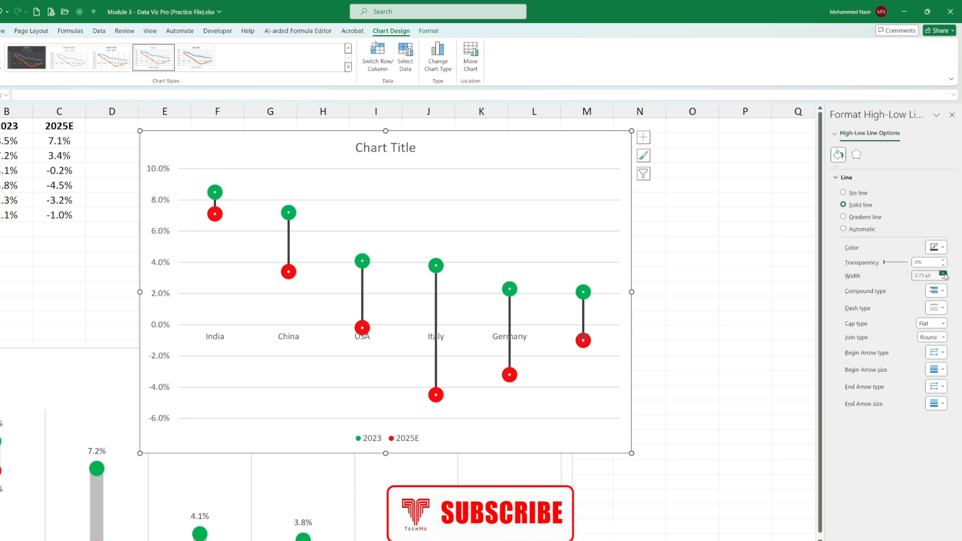
left_click(943, 273)
left_click(942, 274)
left_click(943, 273)
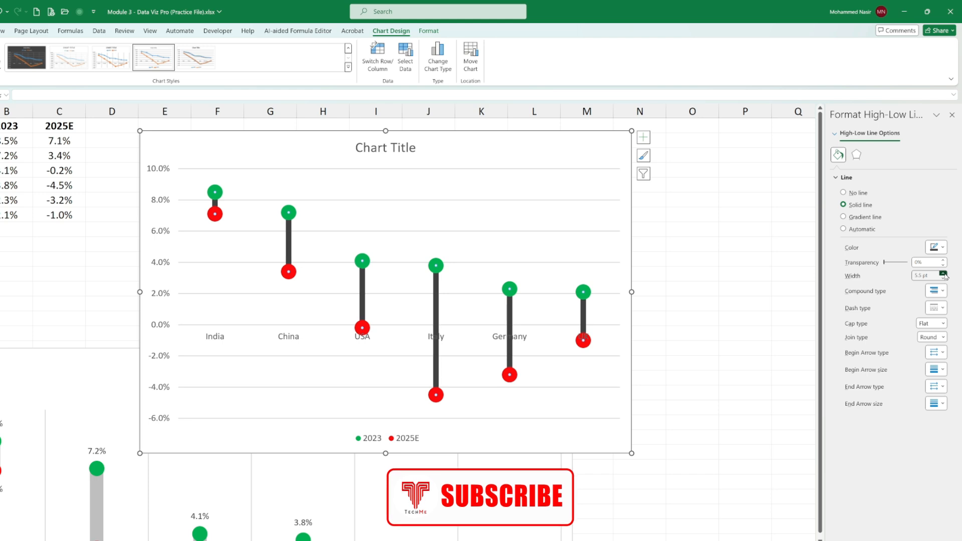
left_click(943, 274)
left_click(943, 273)
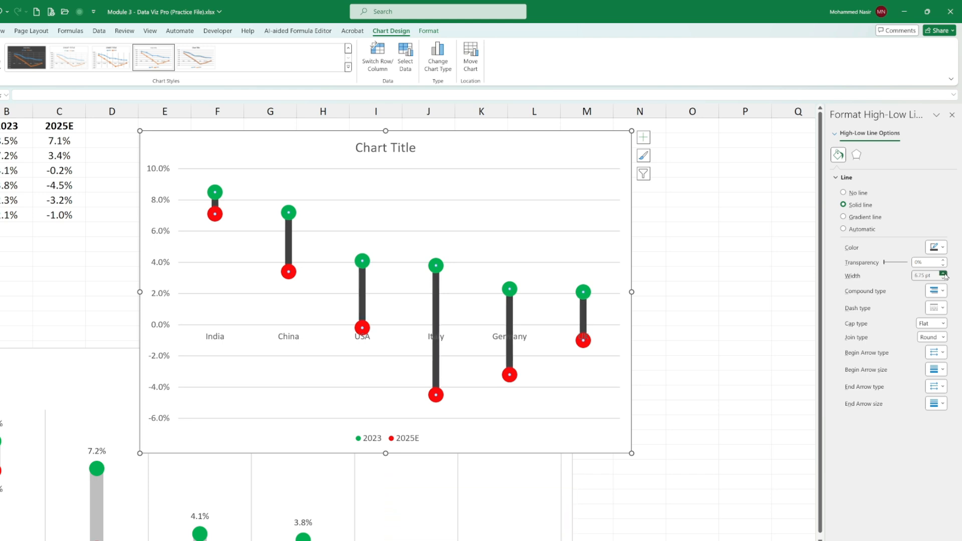
left_click_drag(925, 275, 912, 282)
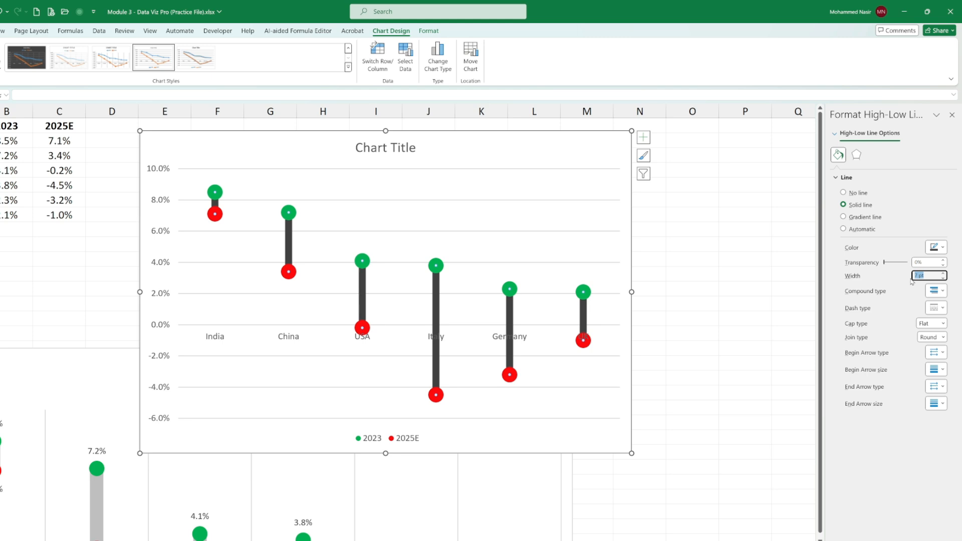
type("10")
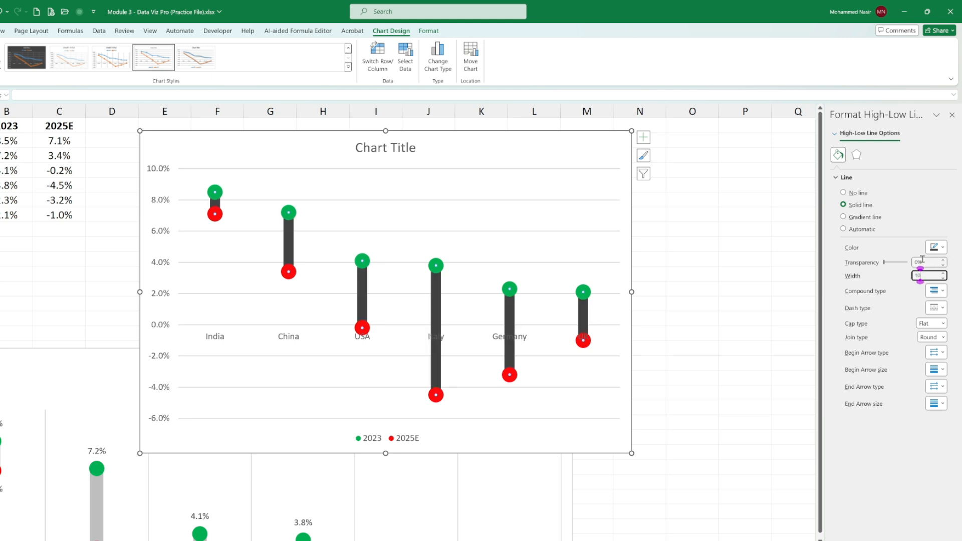
Step: Color the high-low lines medium grey and raise their transparency to about 40%
left_click(937, 248)
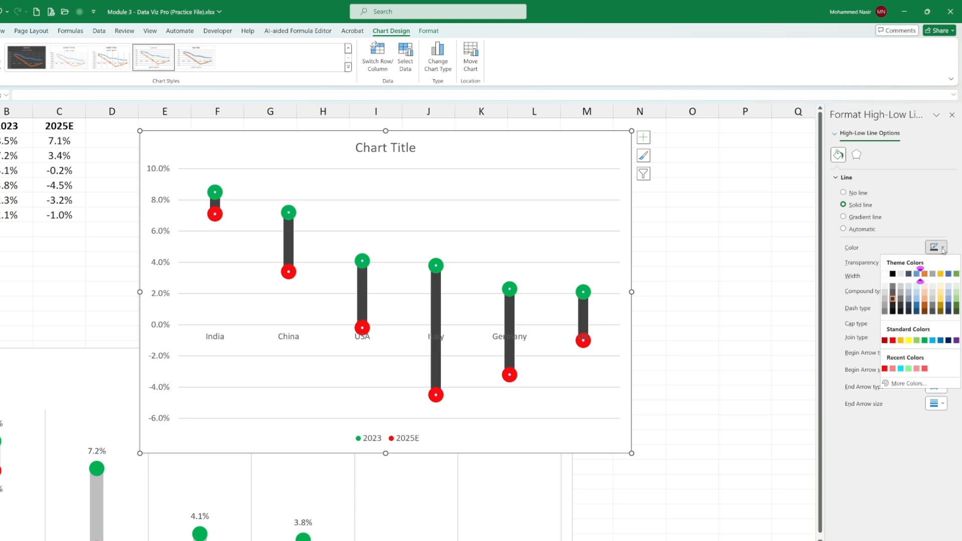
left_click(885, 294)
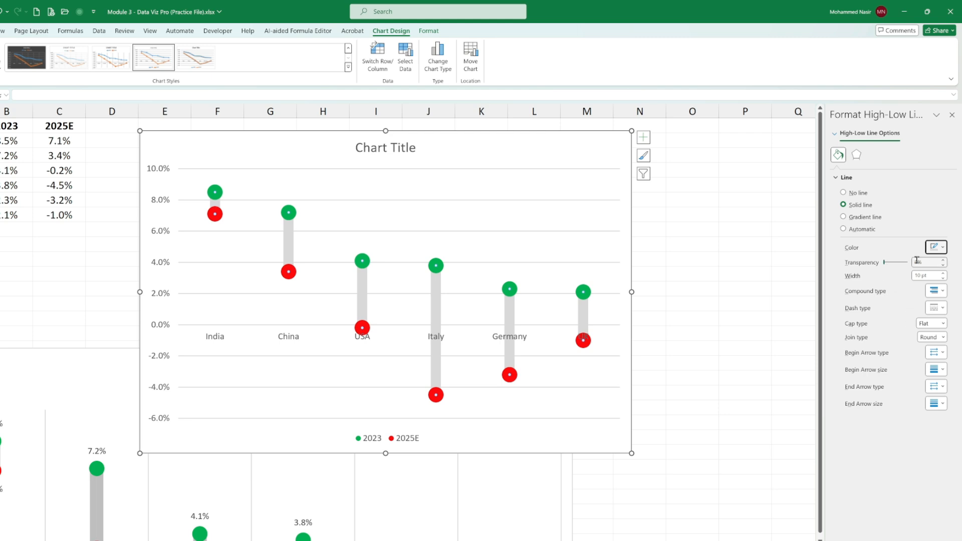
left_click(936, 247)
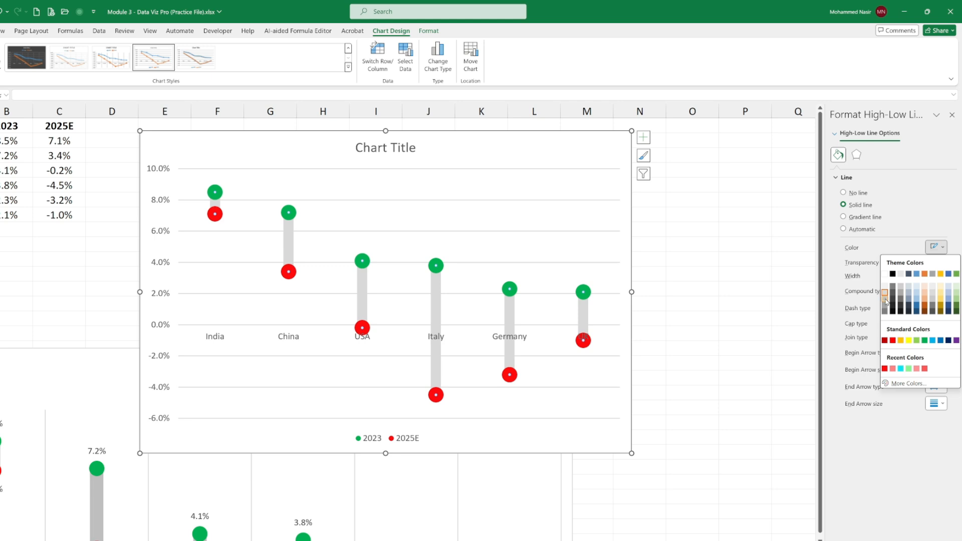
left_click(885, 300)
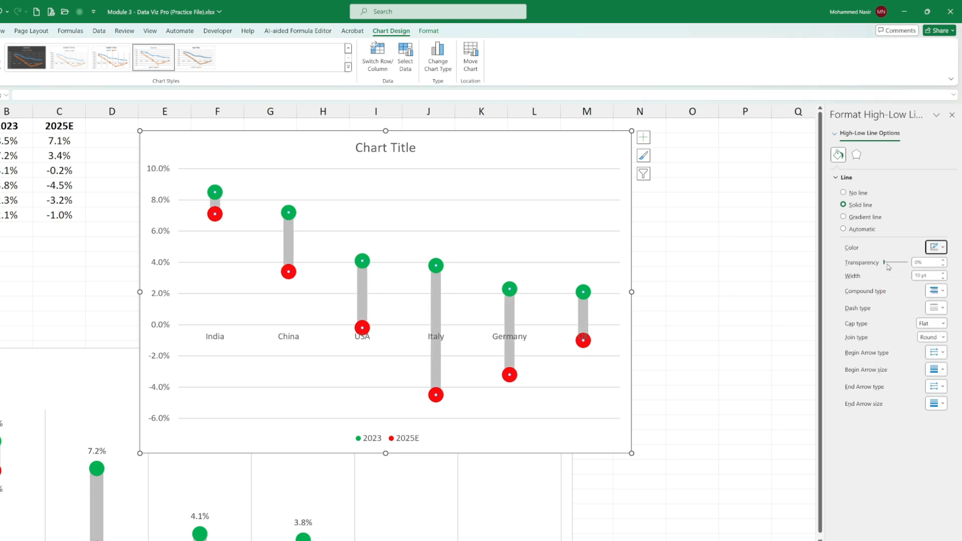
left_click_drag(885, 265, 895, 268)
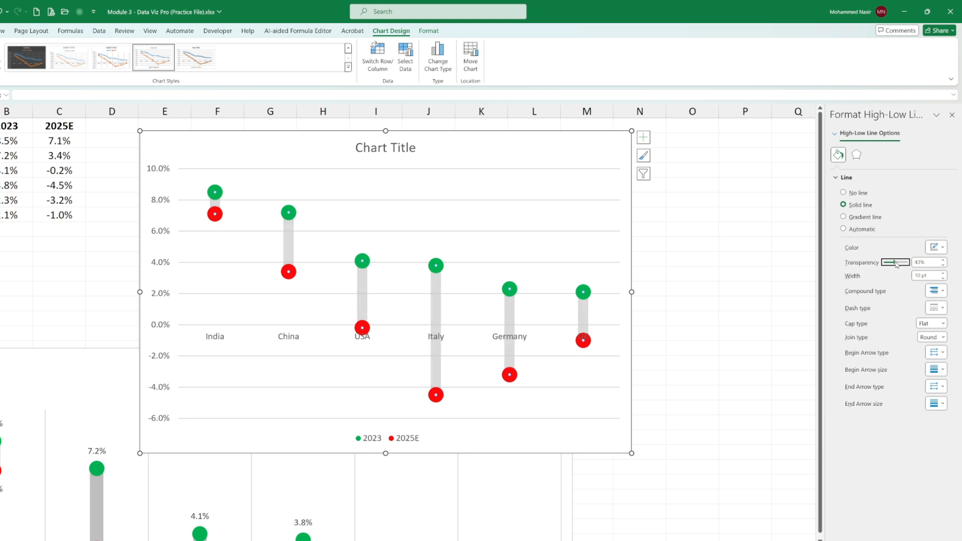
left_click(774, 316)
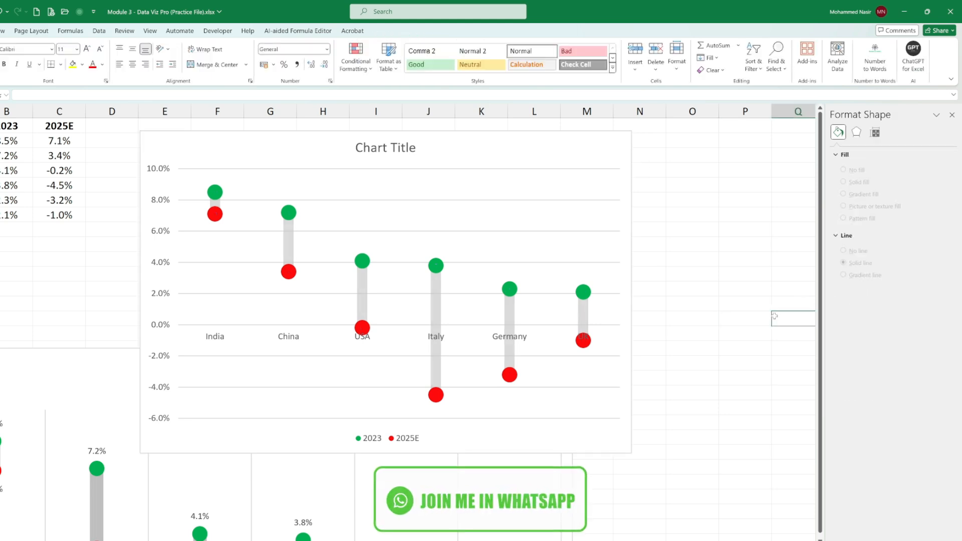
Step: Delete the major gridlines and the vertical percentage axis from the chart
left_click(615, 201)
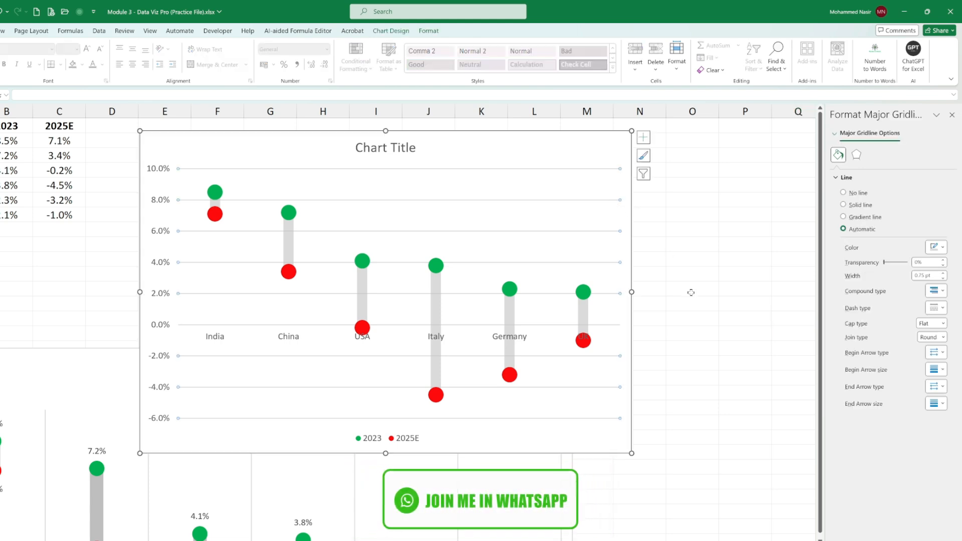
key("Delete")
left_click(562, 297)
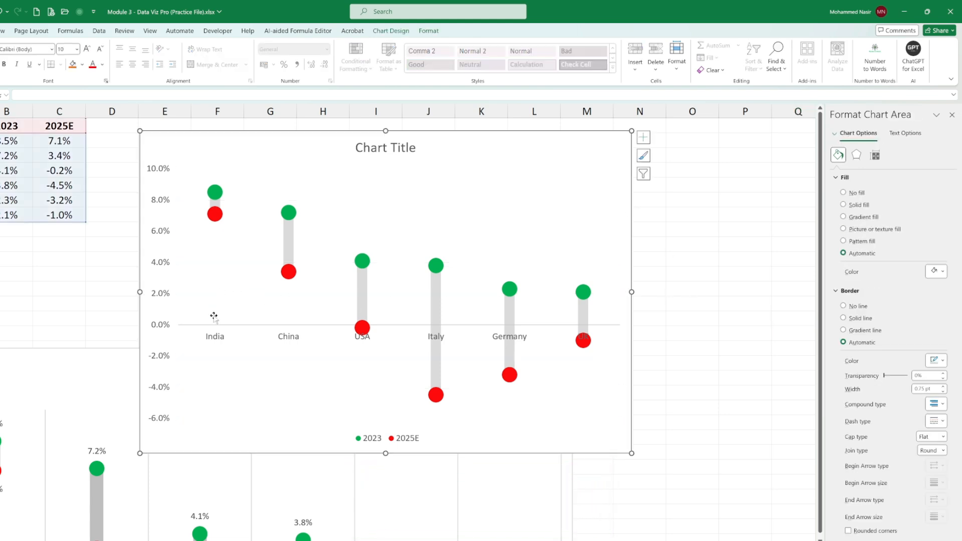
left_click(166, 295)
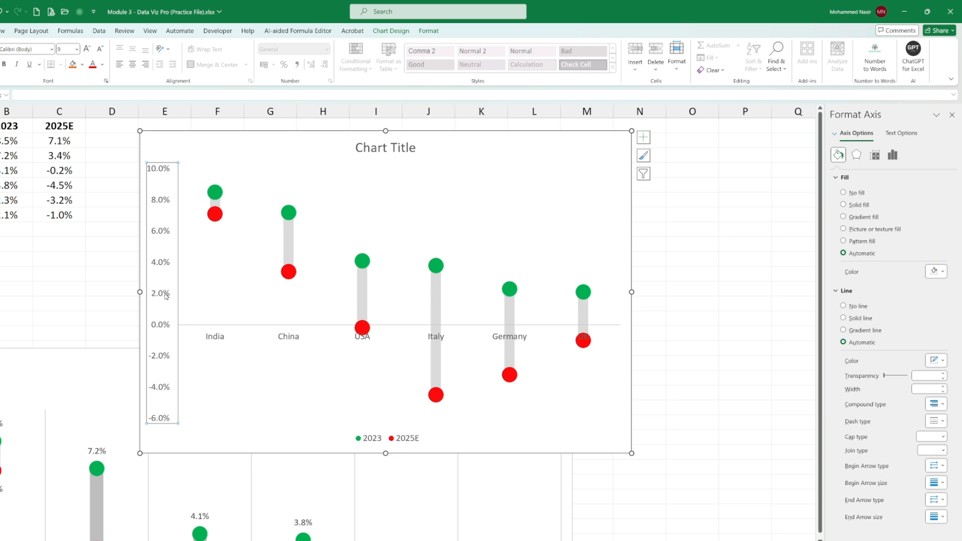
key("Delete")
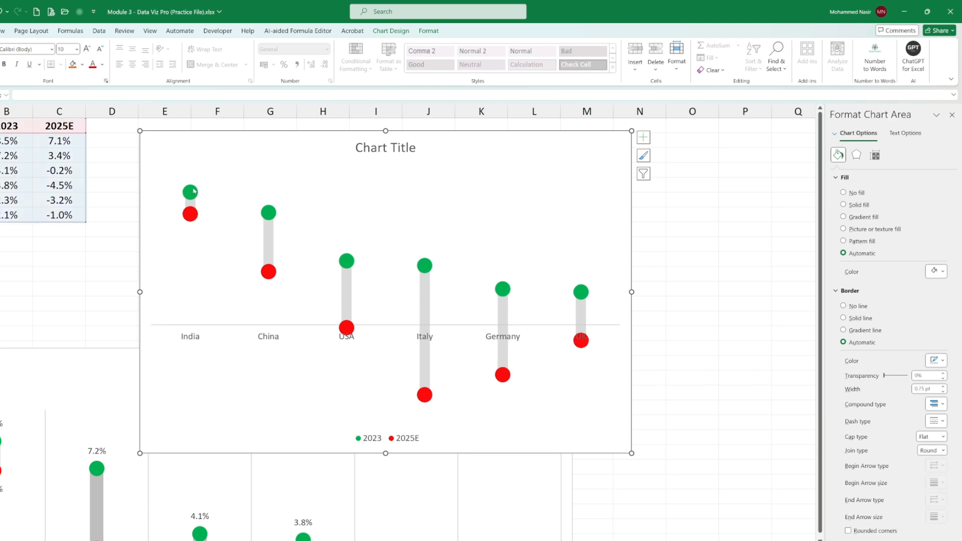
Step: Add data labels above the green markers of the 2023 series
left_click(193, 191)
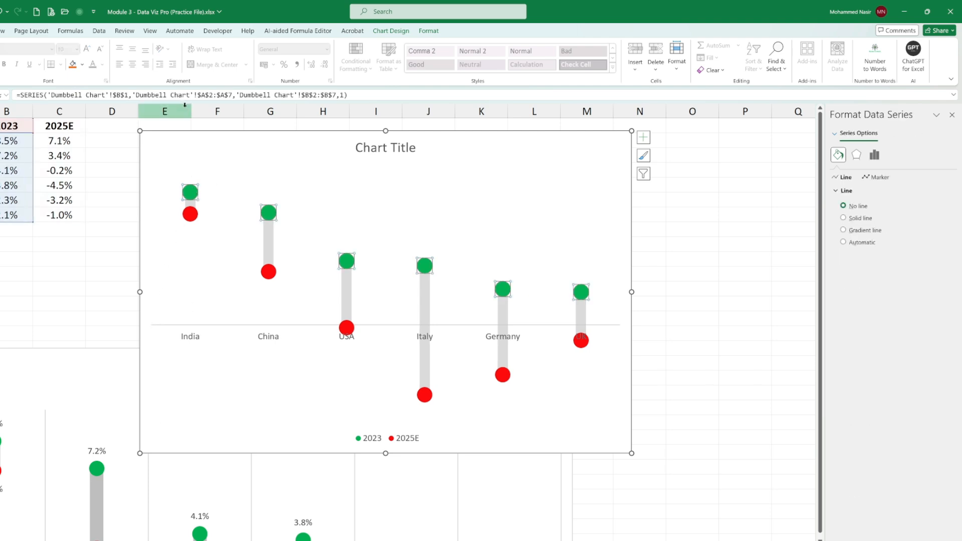
left_click(391, 31)
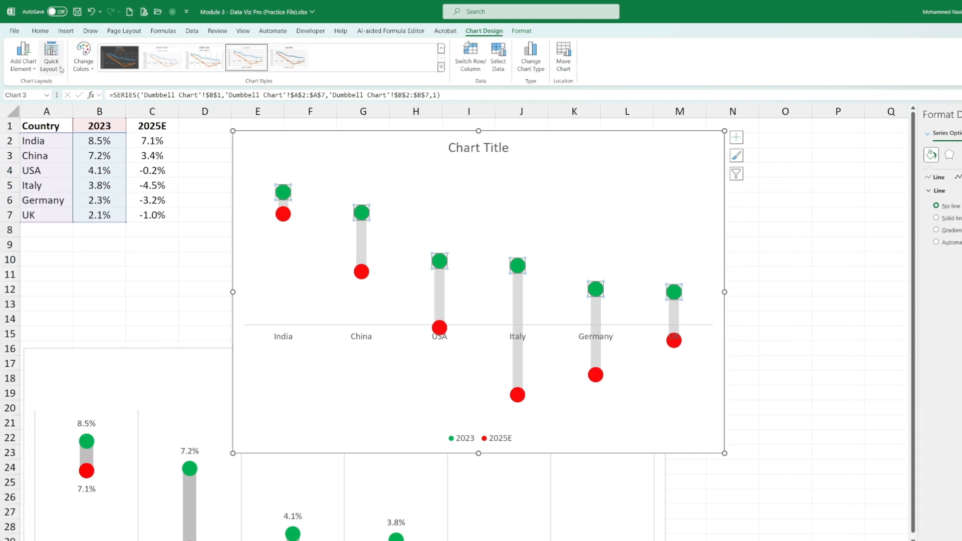
left_click(31, 70)
mouse_move(58, 127)
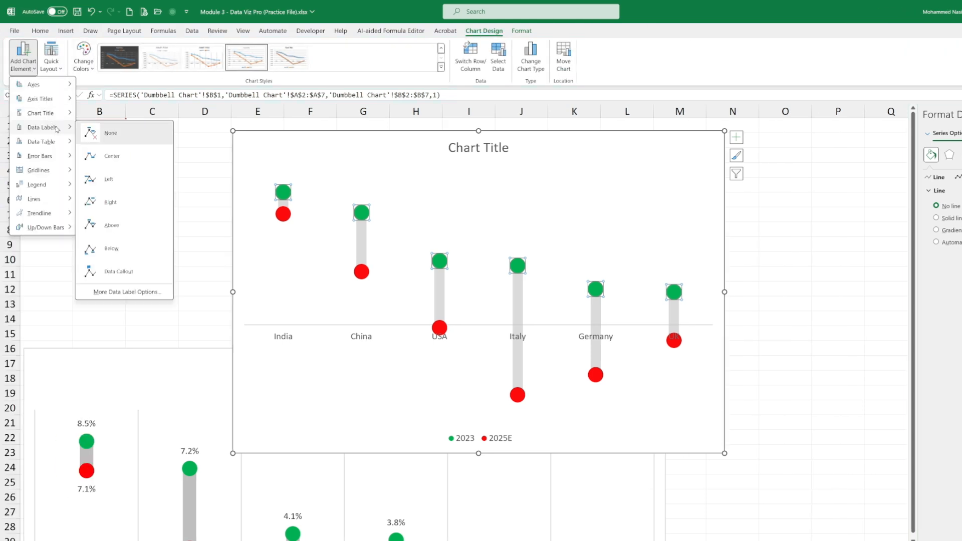
left_click(136, 228)
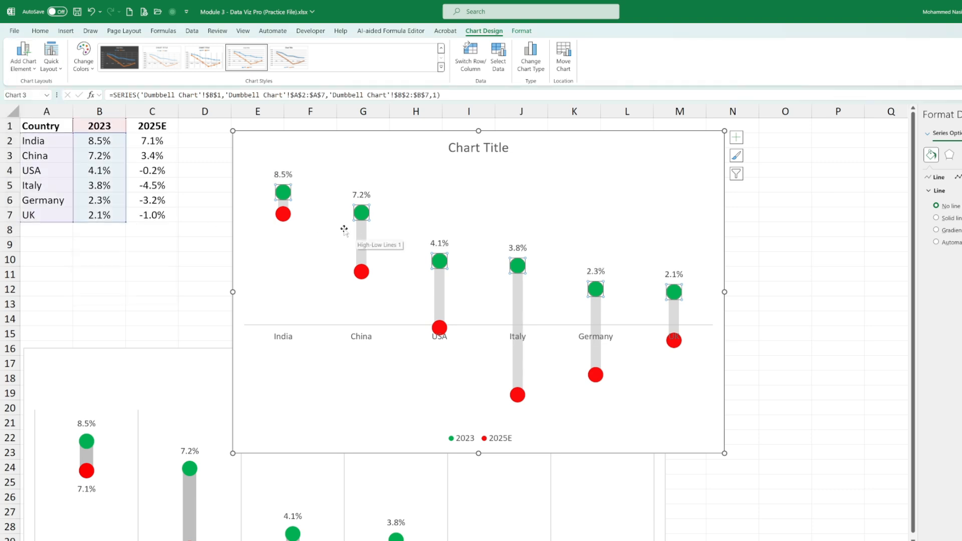
Step: Add data labels below the red markers of the 2025E series
left_click(286, 220)
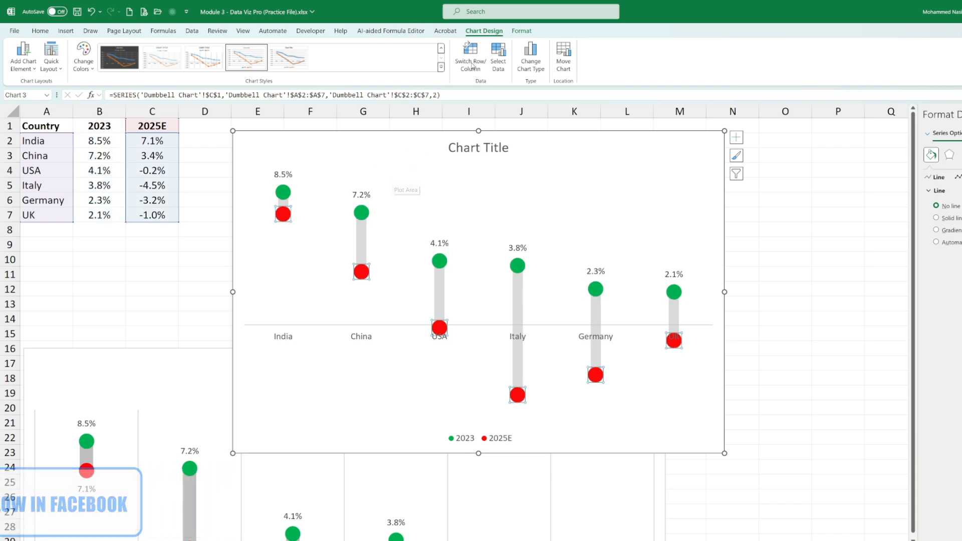
left_click(23, 56)
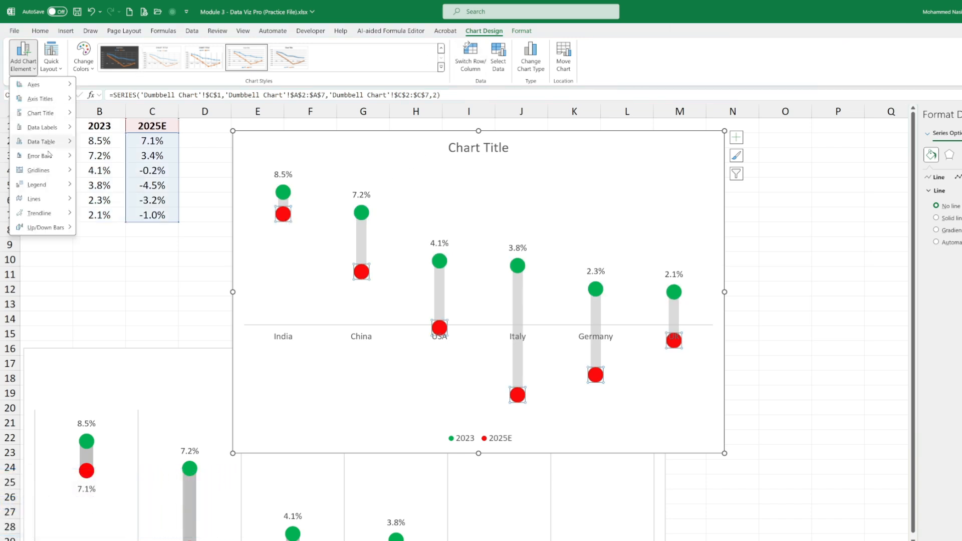
mouse_move(50, 127)
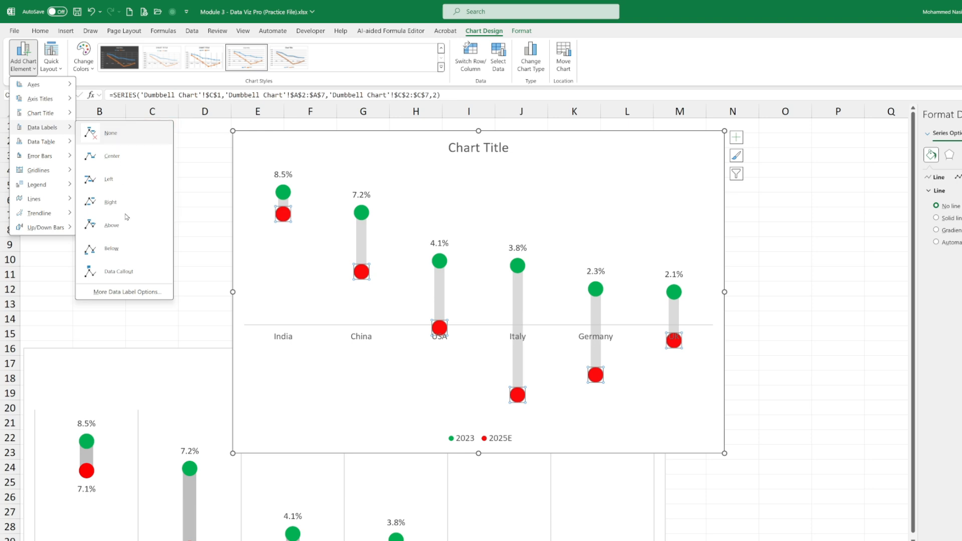
left_click(124, 248)
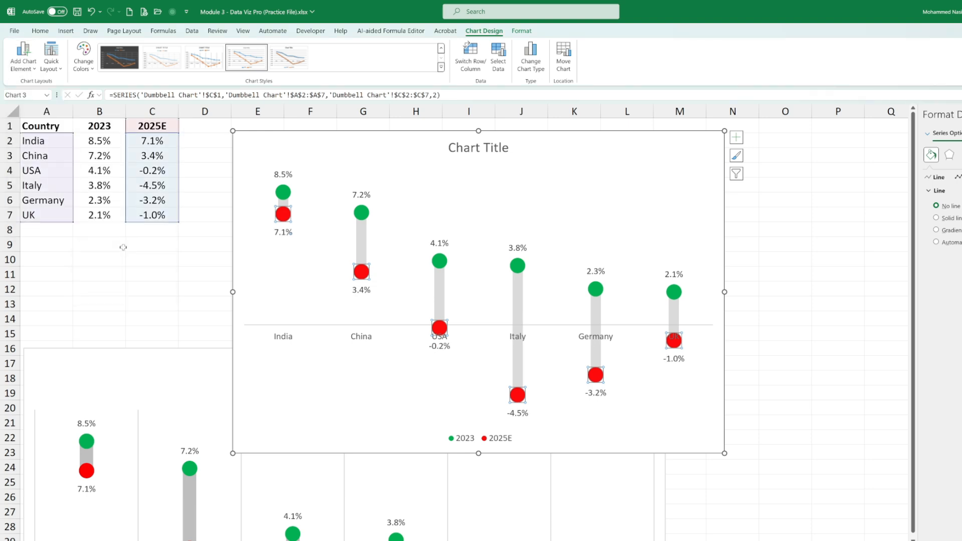
Step: Set the label position of the horizontal country axis to Low
left_click(375, 328)
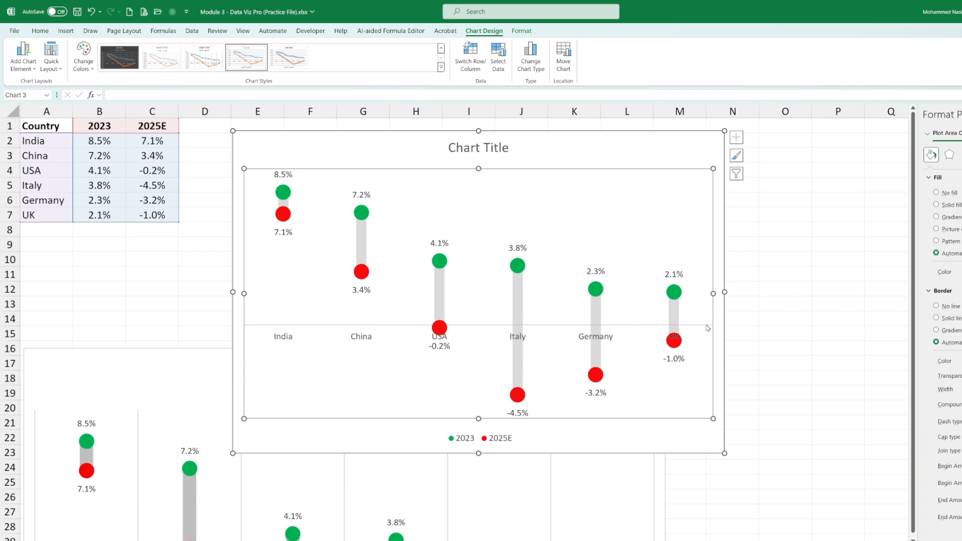
left_click(367, 342)
right_click(367, 342)
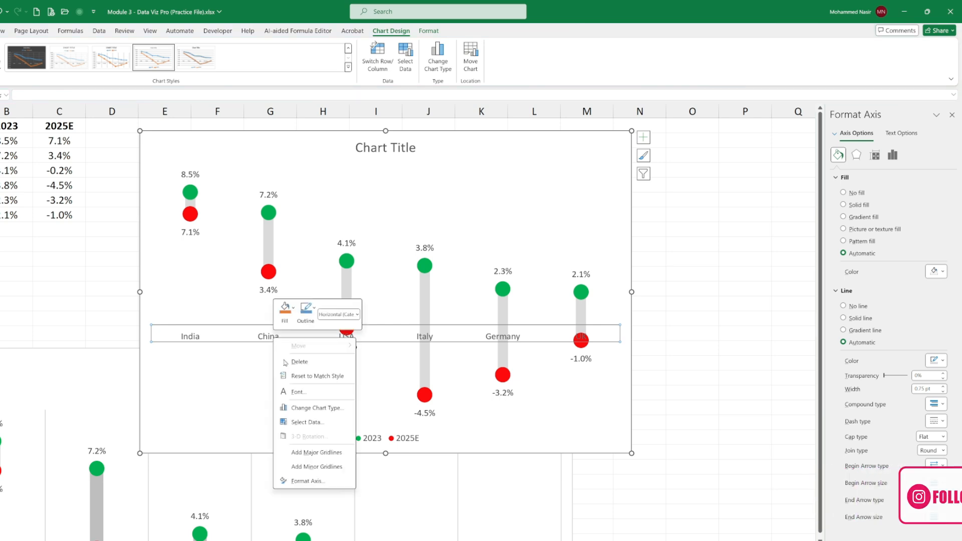
left_click(303, 481)
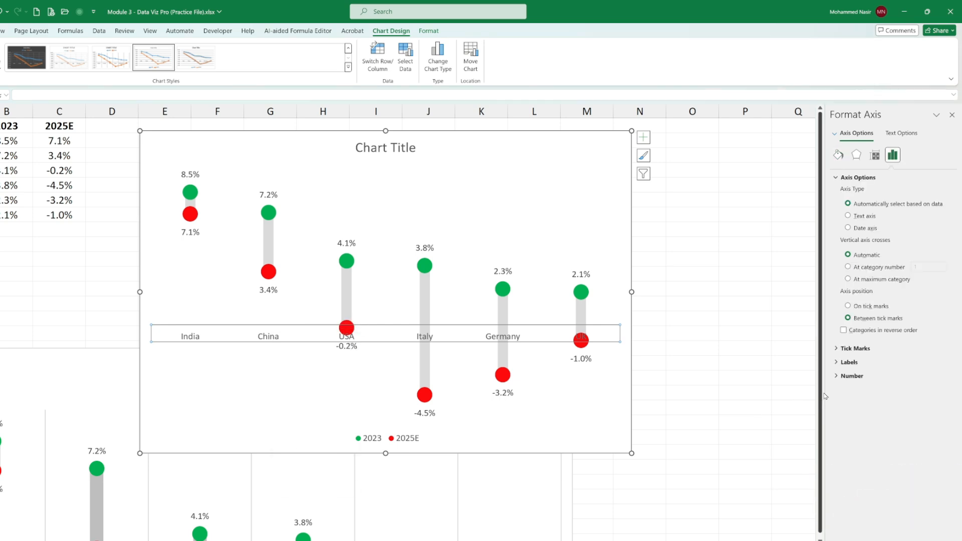
left_click(838, 363)
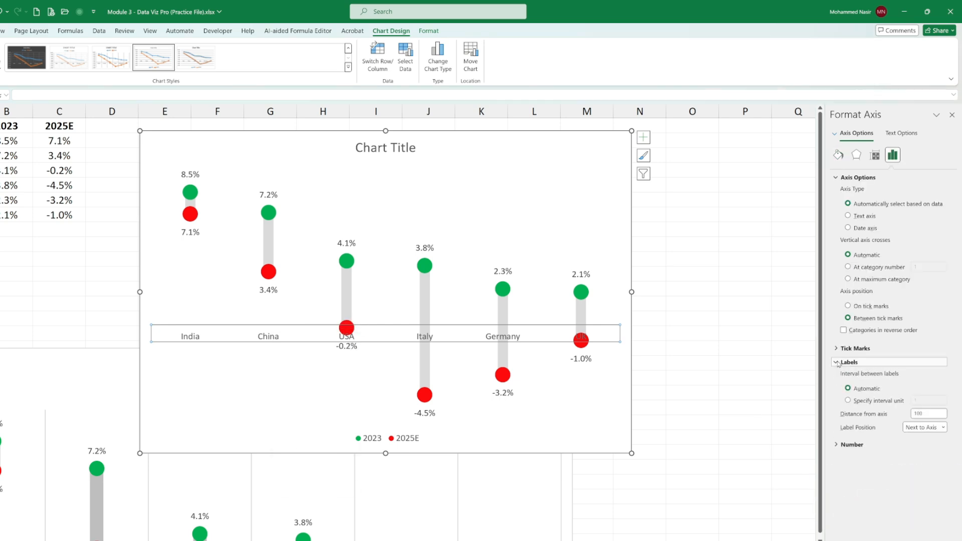
left_click(932, 432)
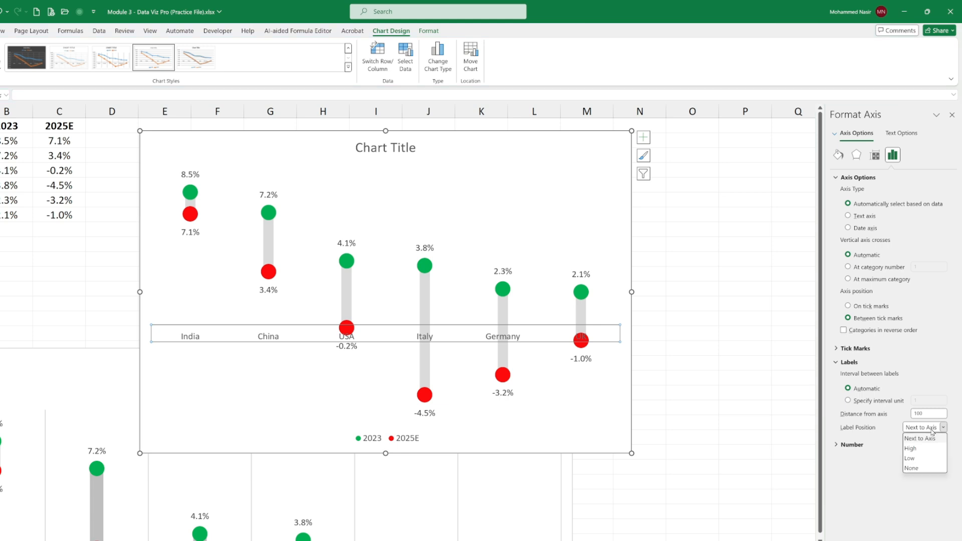
left_click(923, 460)
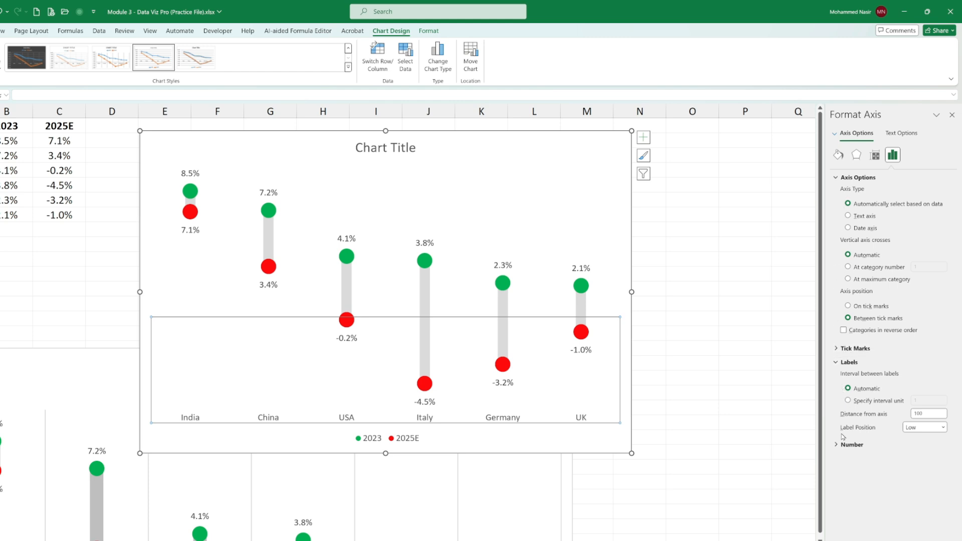
Step: Remove the line of the horizontal country axis by setting it to No line
left_click(839, 155)
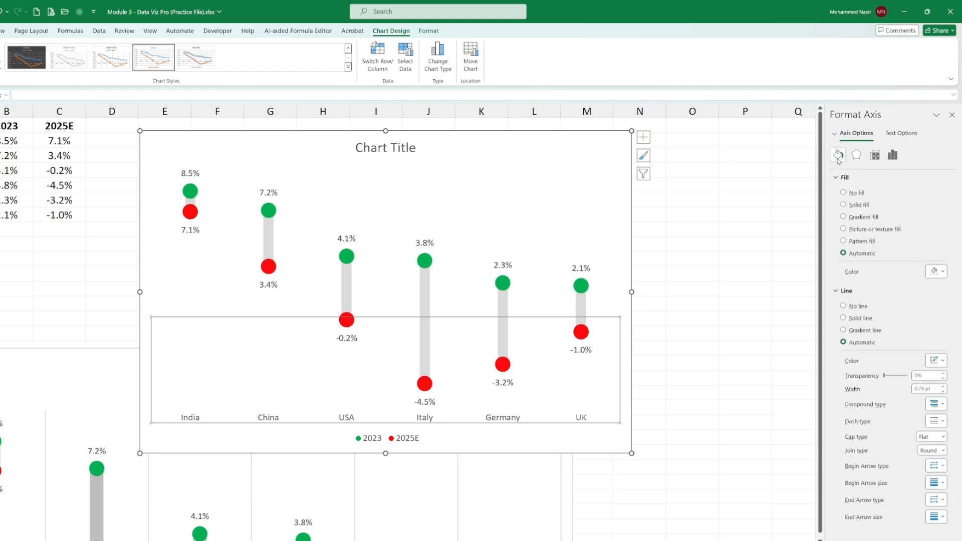
left_click(843, 306)
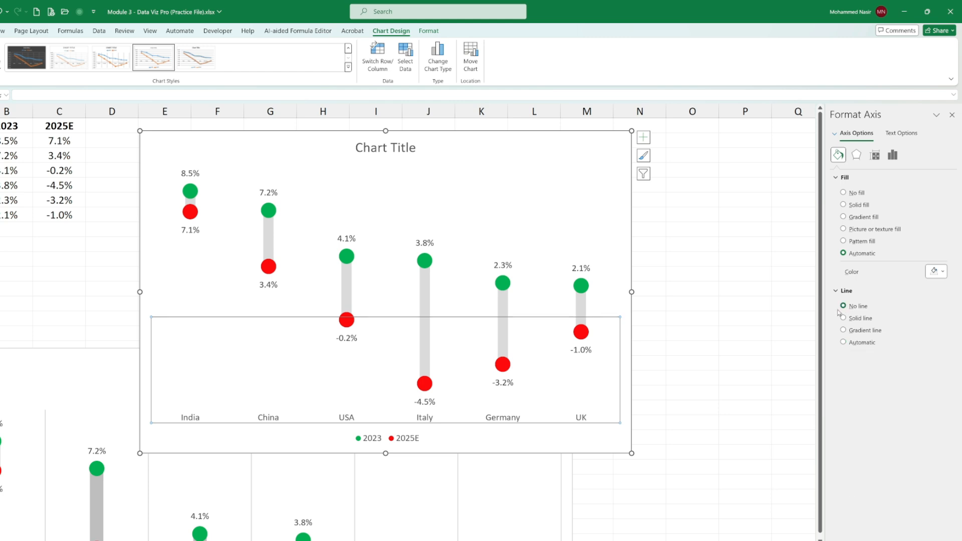
left_click(722, 323)
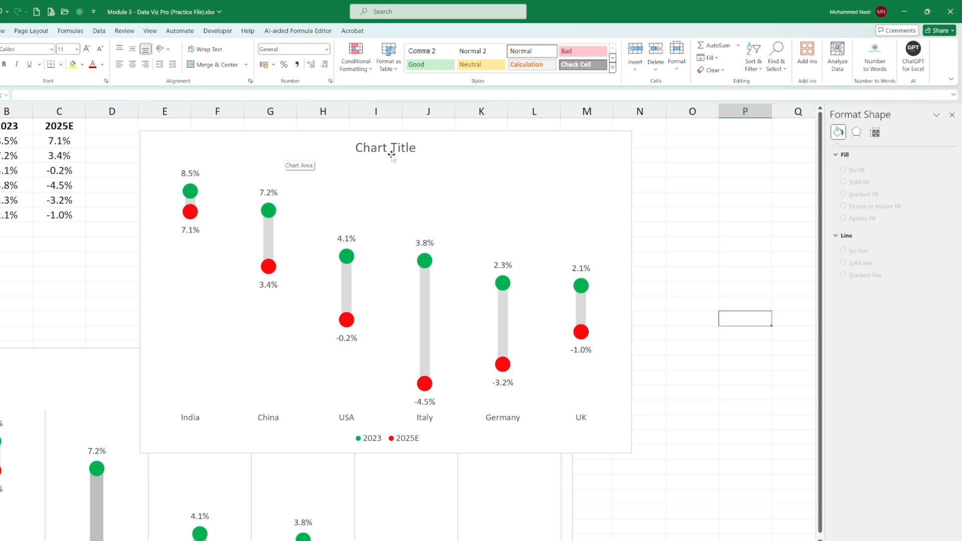
Step: Add primary major vertical gridlines to the chart to separate the countries
left_click(476, 154)
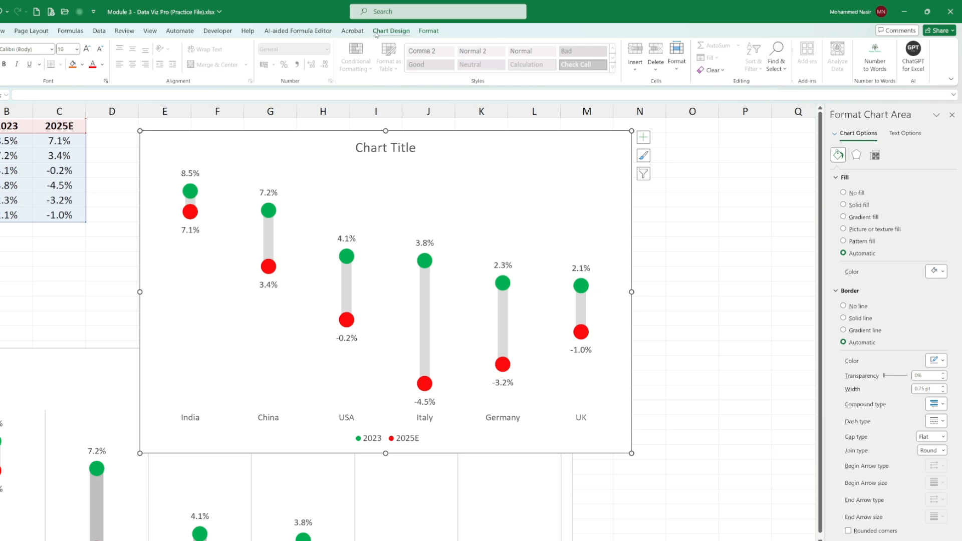
left_click(391, 31)
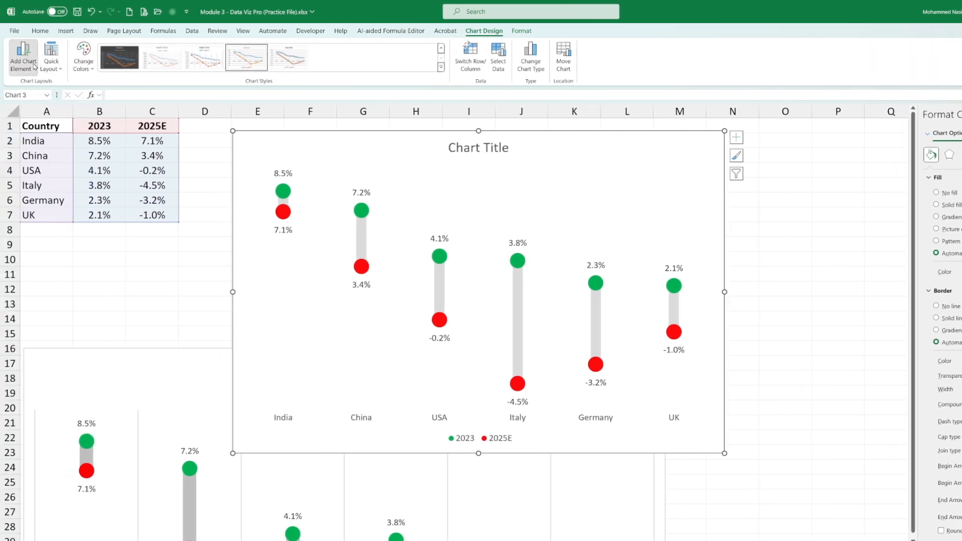
left_click(34, 66)
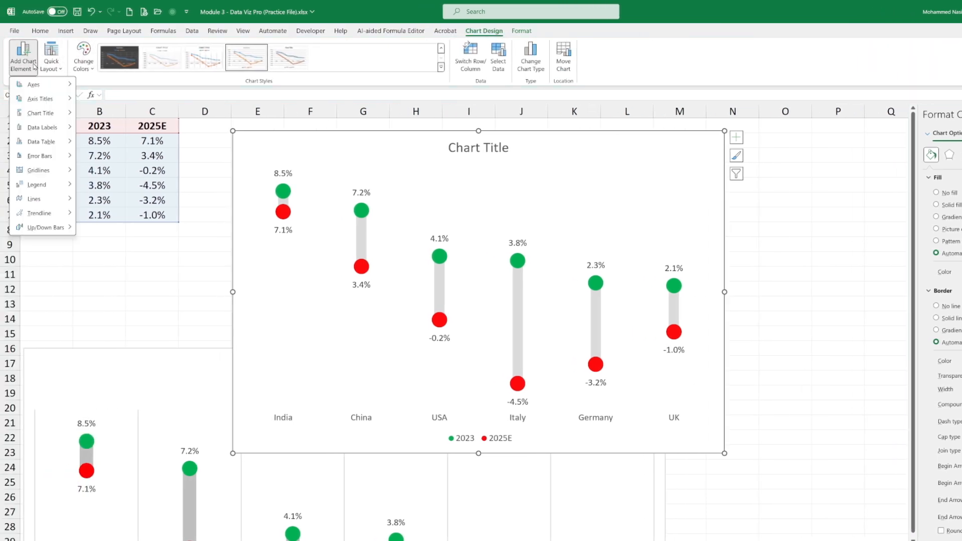
mouse_move(66, 174)
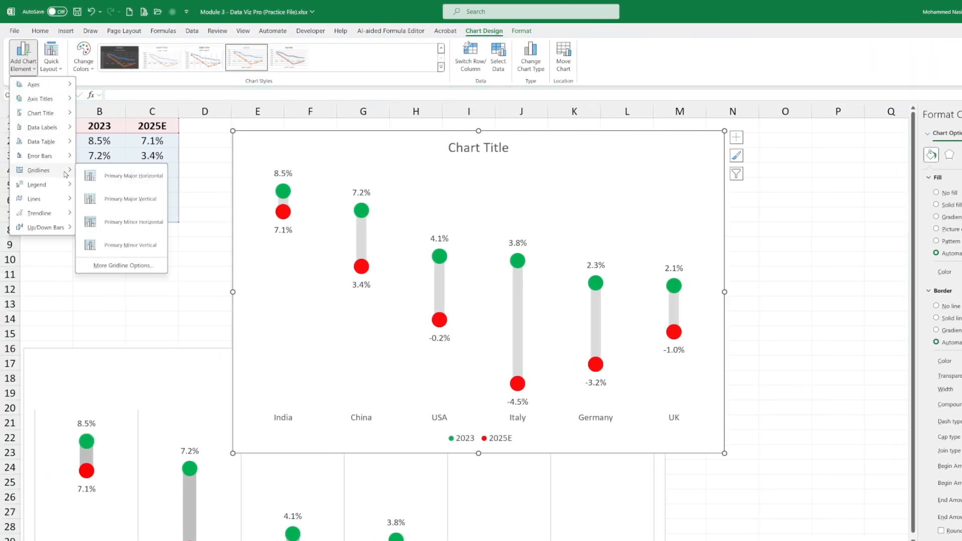
left_click(128, 199)
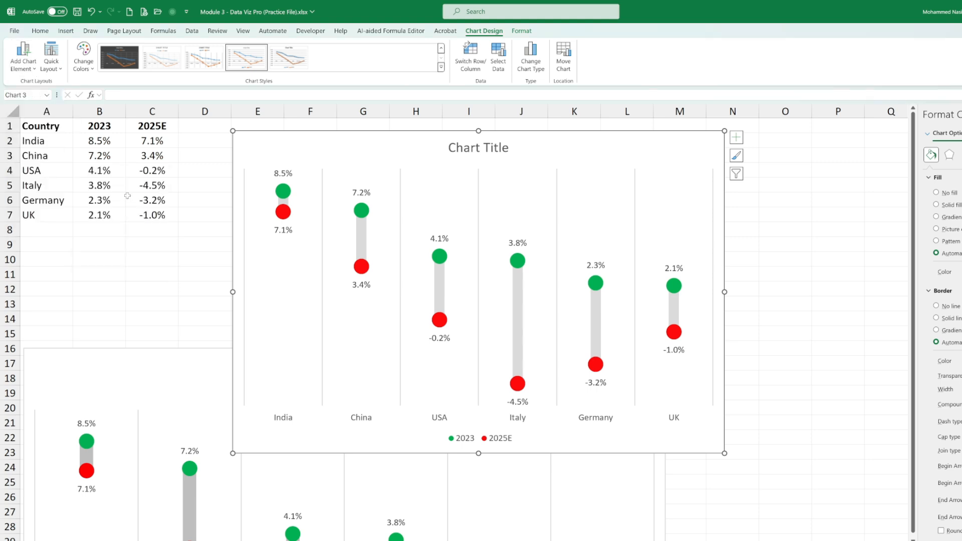
left_click(789, 259)
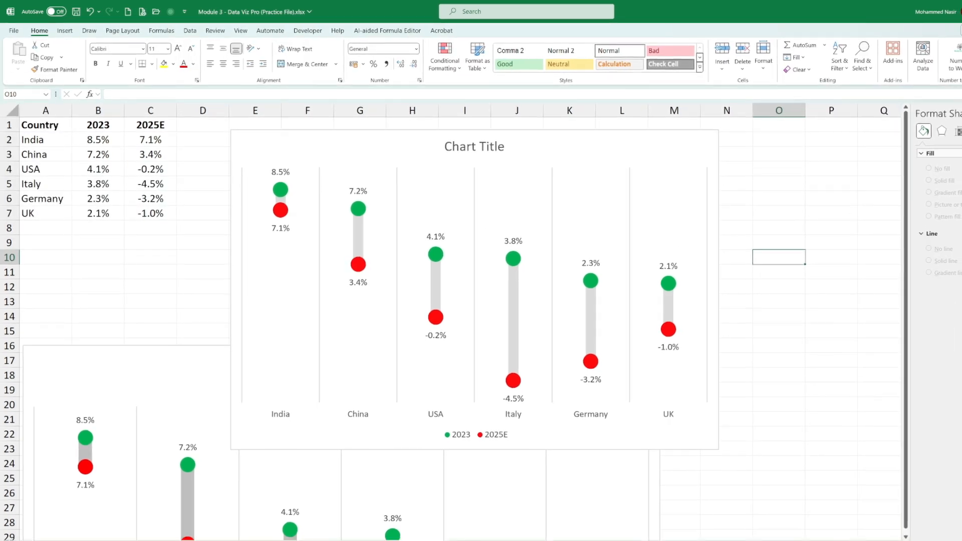
Step: Replace the chart title with "MOODY'S GDP FORECAST"
left_click(494, 145)
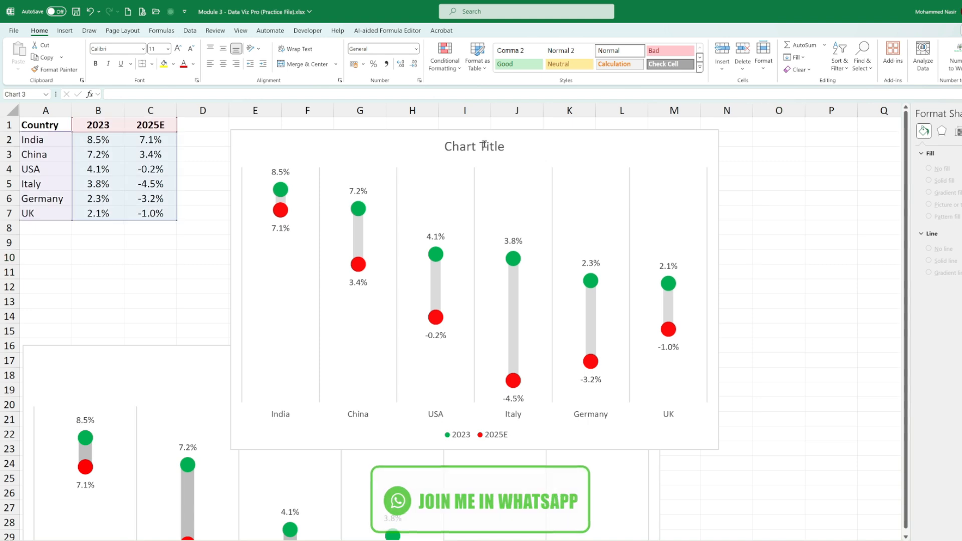
left_click(497, 145)
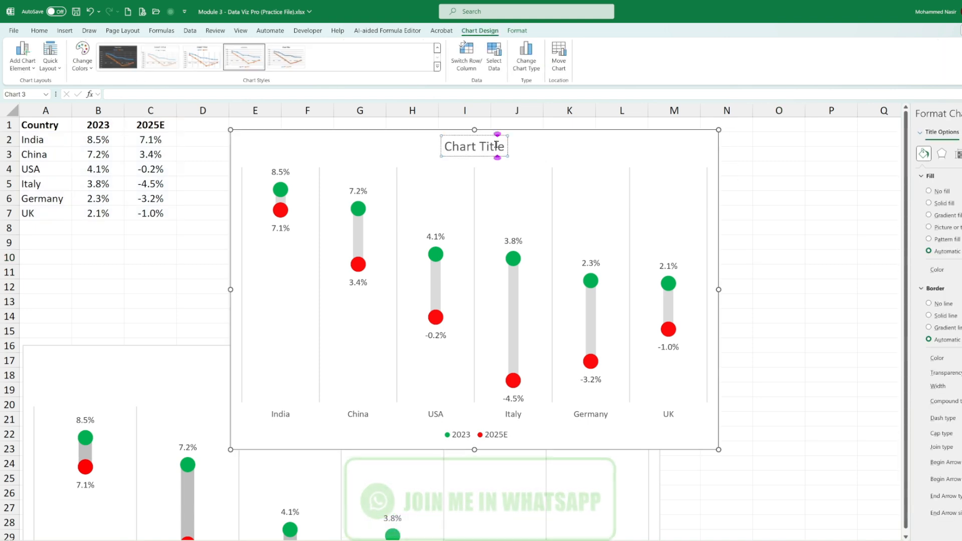
key("ctrl+a")
key("Delete")
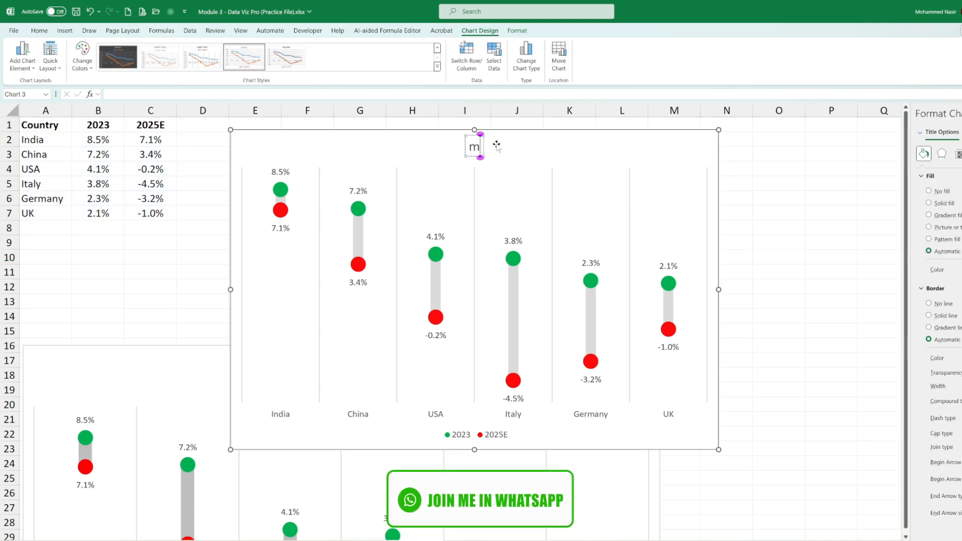
type("MOODY")
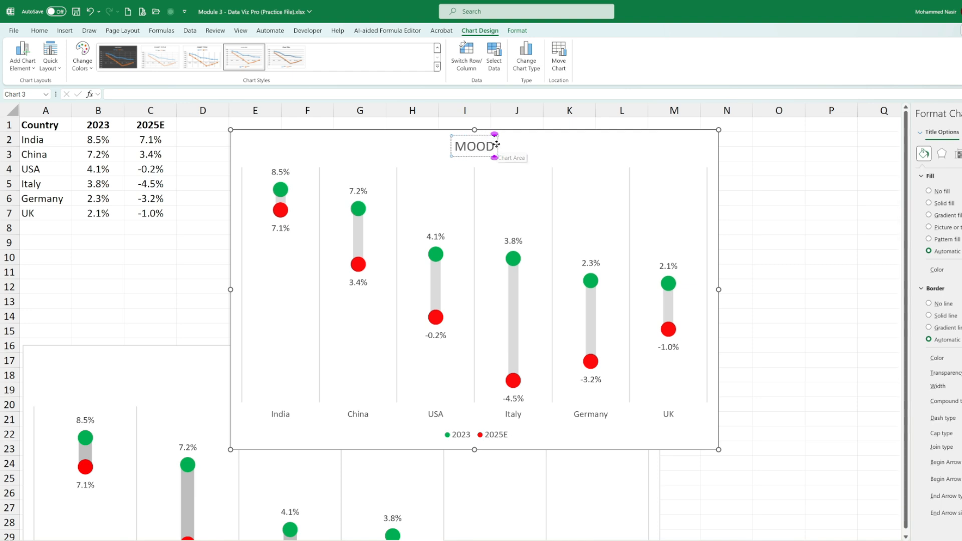
type("'S")
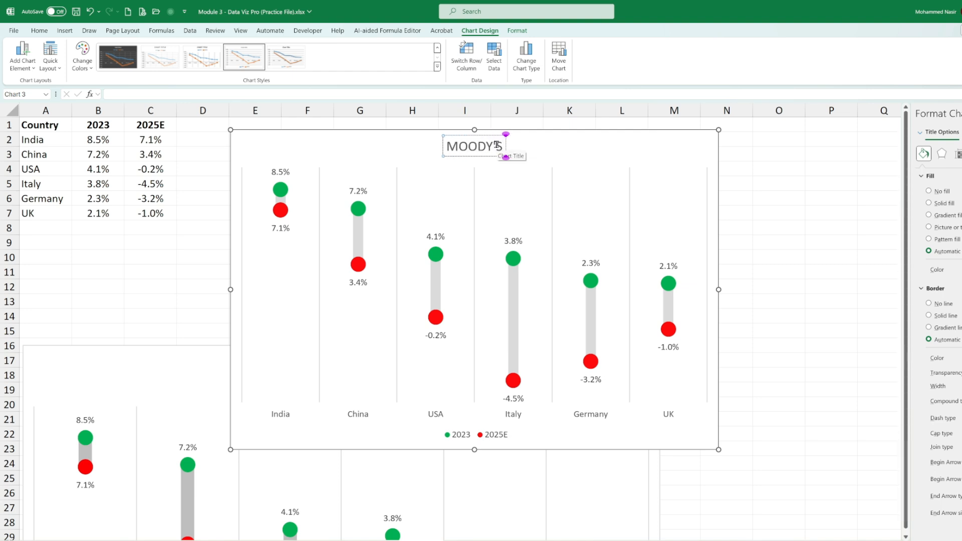
type(" GD")
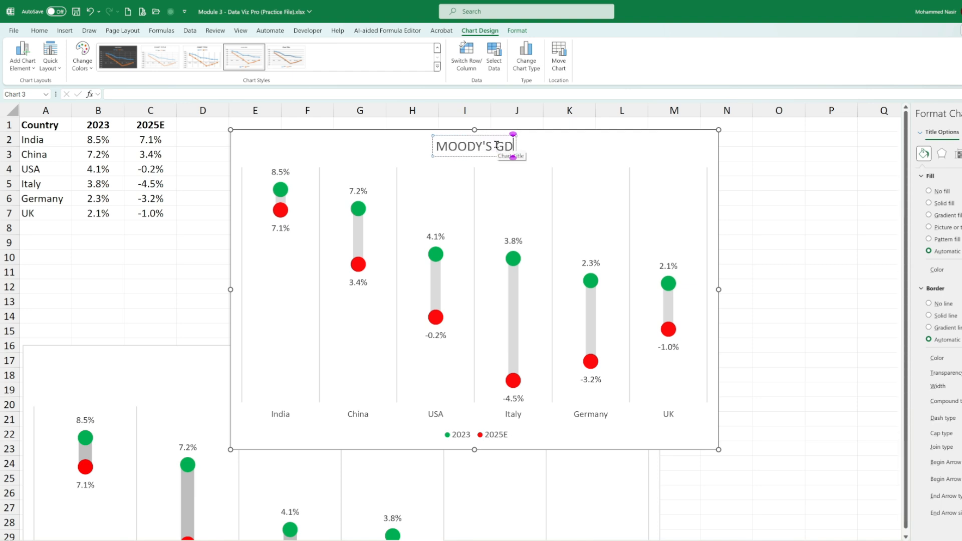
type("P FORECAST")
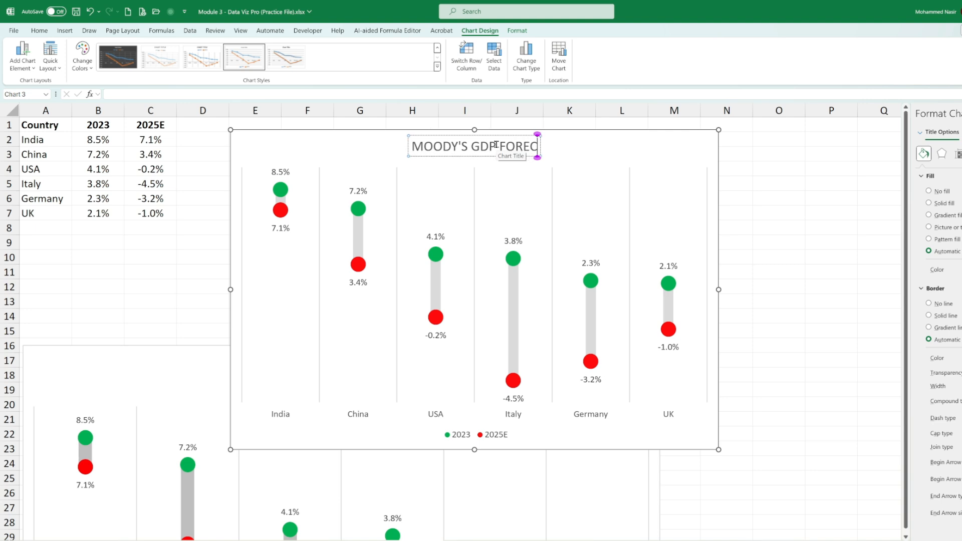
left_click(759, 197)
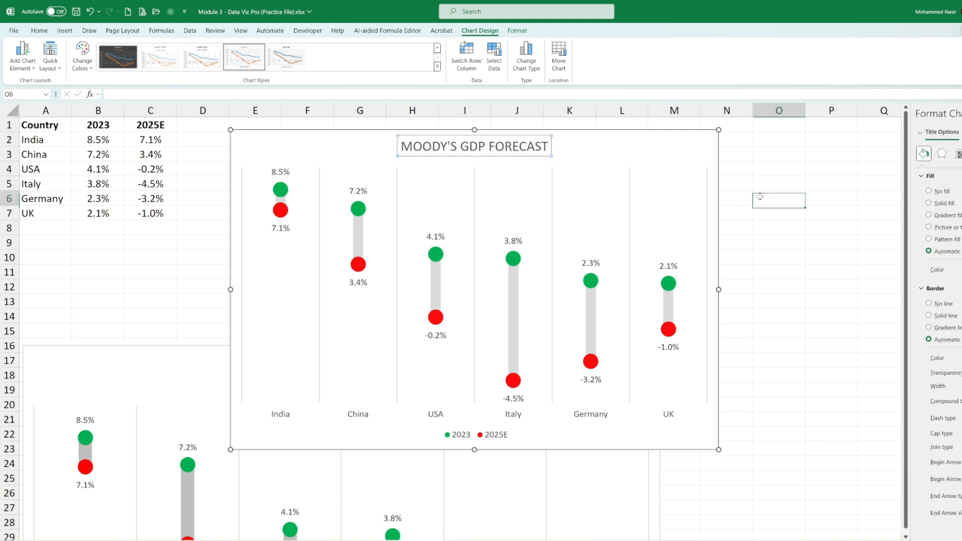
Step: Move the new chart beside the existing one, starting at row 16, and enlarge it down to row 43 to match its height
left_click(637, 158)
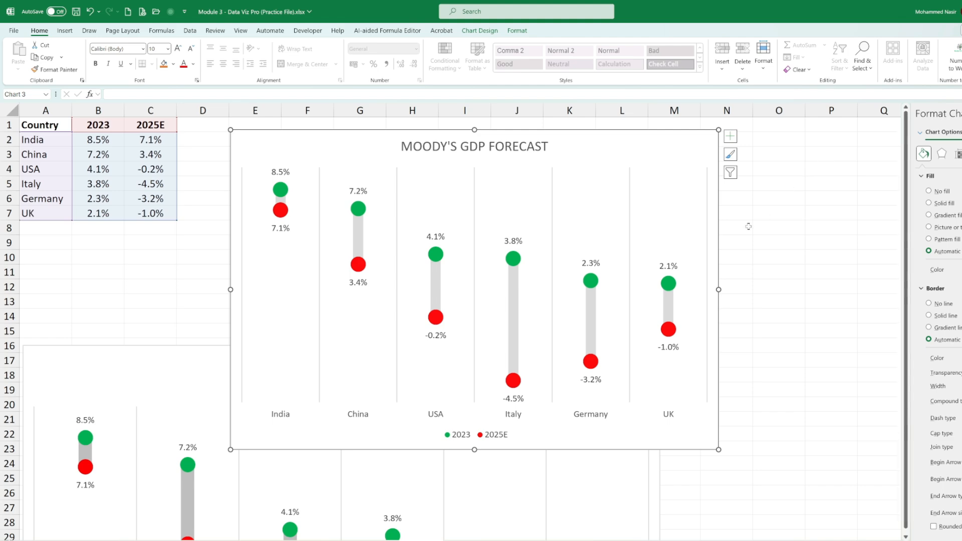
scroll(748, 226, "down", 2)
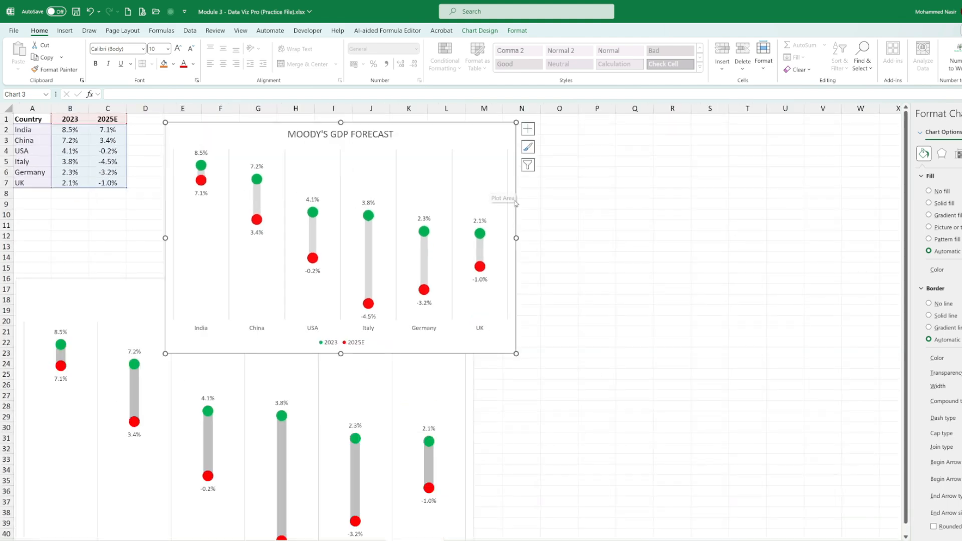
scroll(516, 203, "down", 1)
left_click(406, 170)
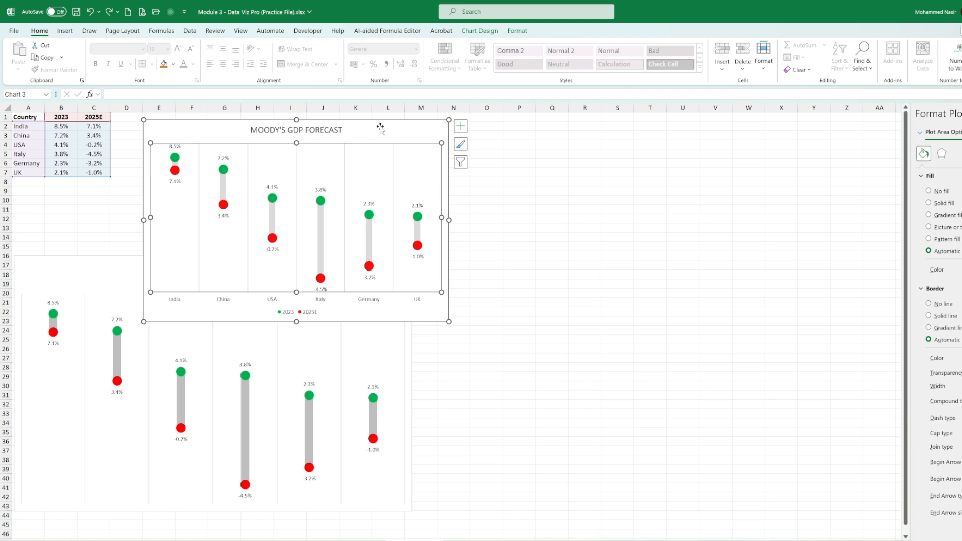
left_click_drag(381, 129, 651, 266)
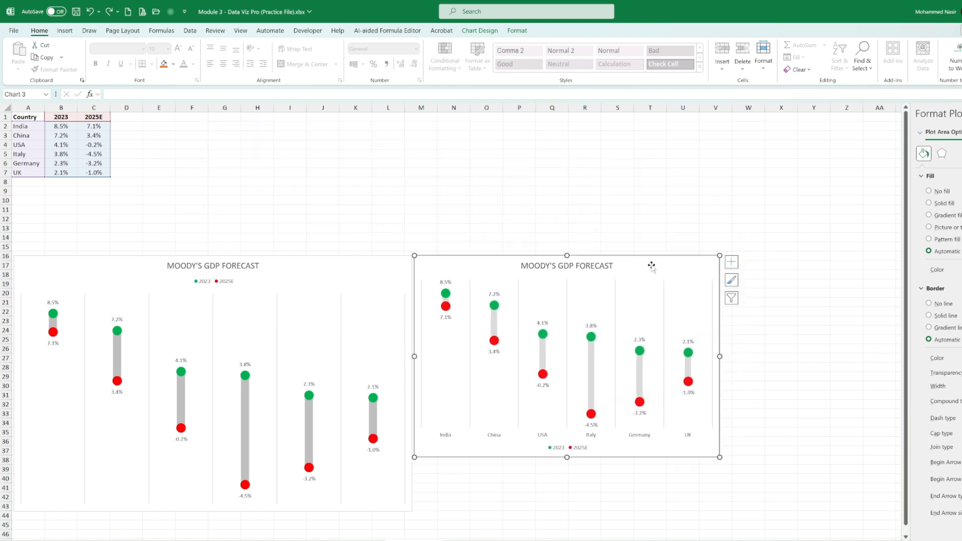
left_click_drag(720, 457, 772, 511)
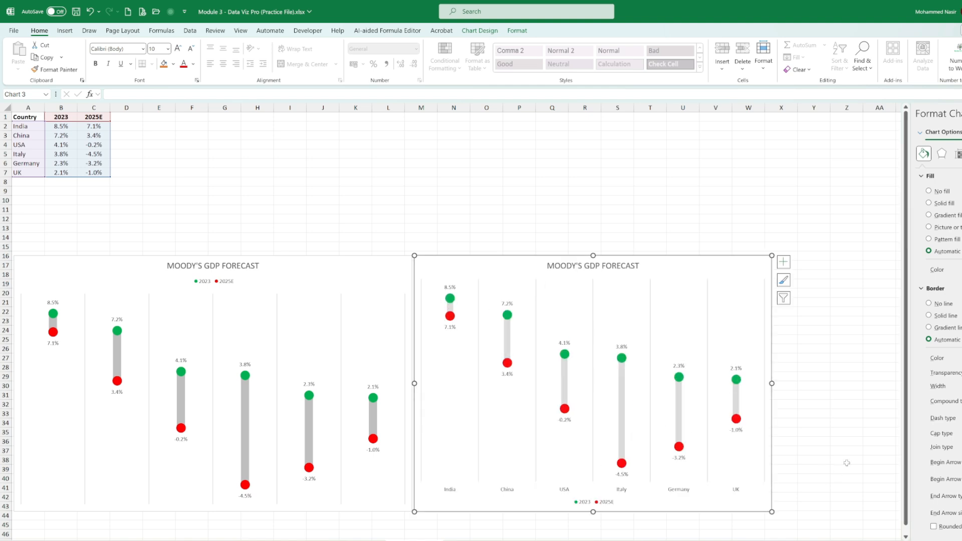